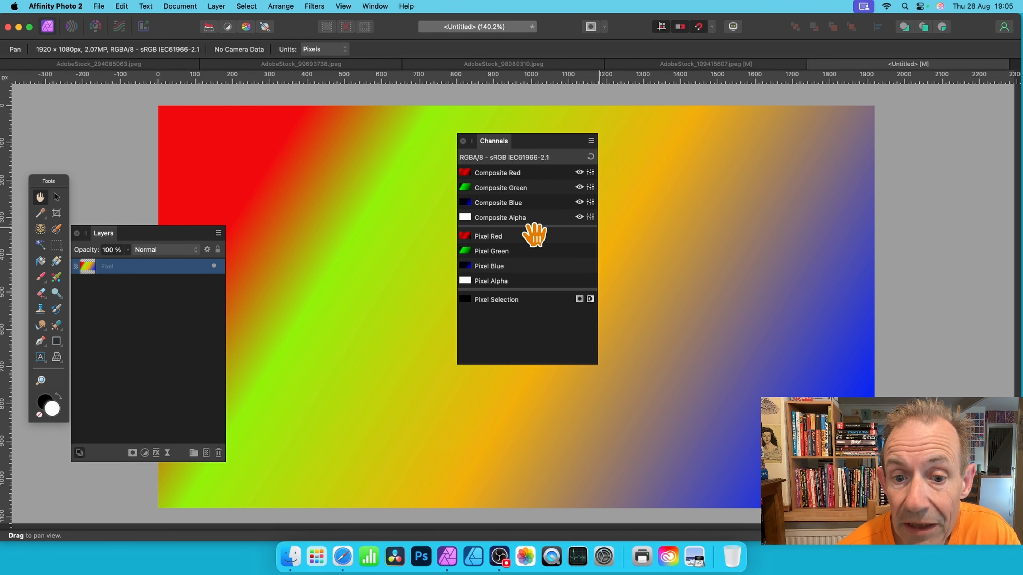
# Create a separate greyscale layer from each of the gradient layer's red, green and blue pixel channels.
pyautogui.rightClick(536, 236)
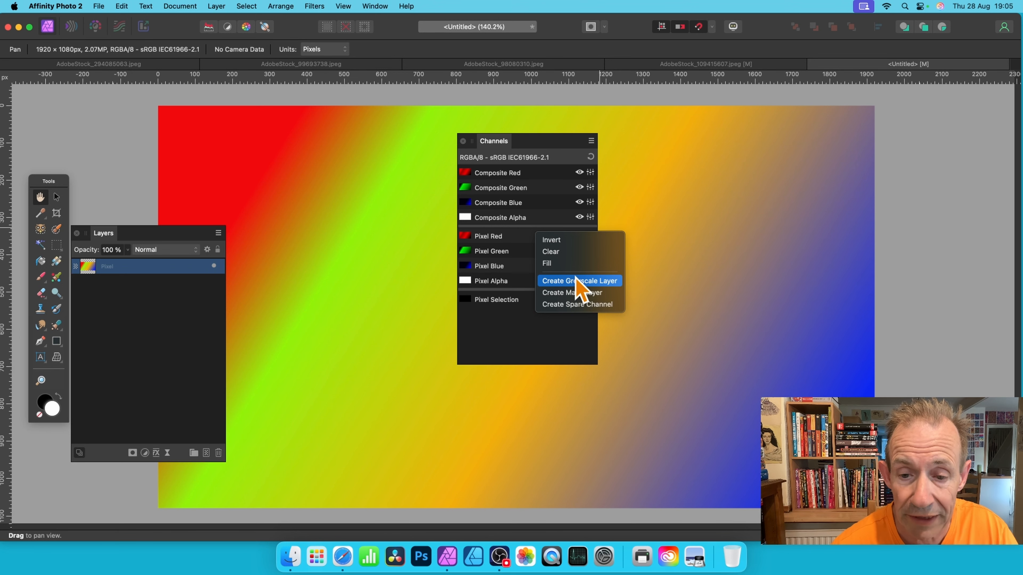
pyautogui.click(587, 281)
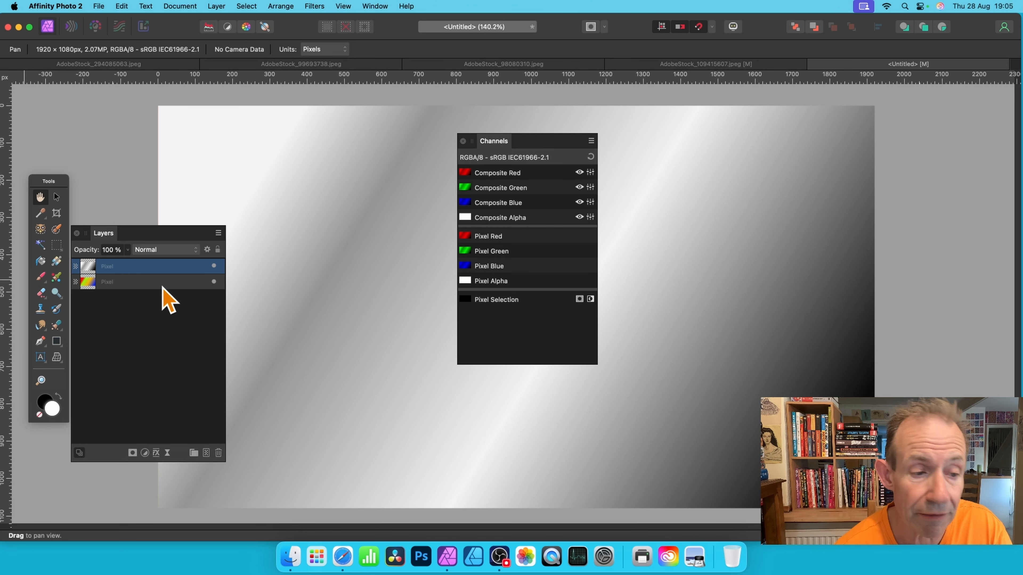
pyautogui.click(128, 283)
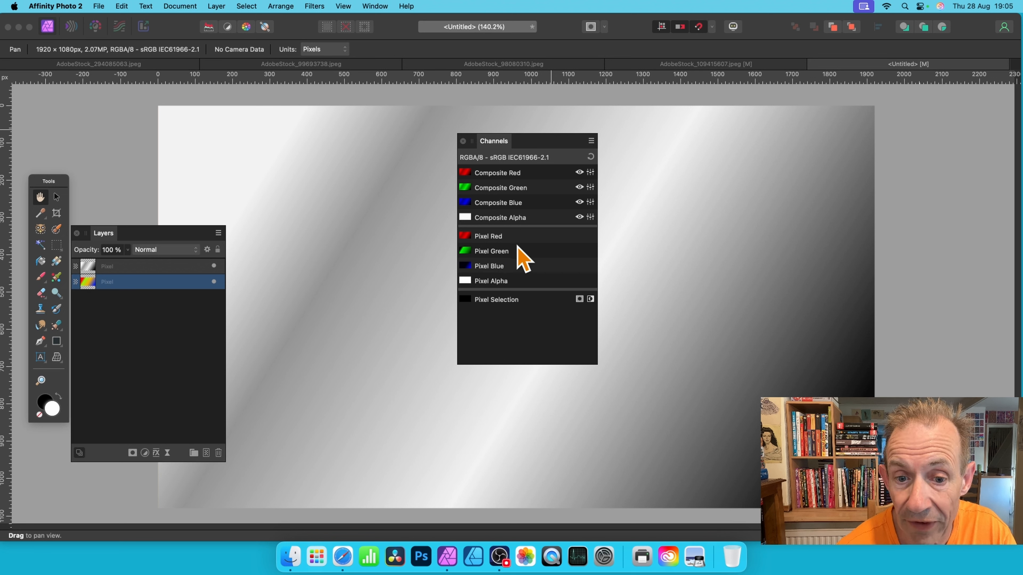
pyautogui.rightClick(528, 253)
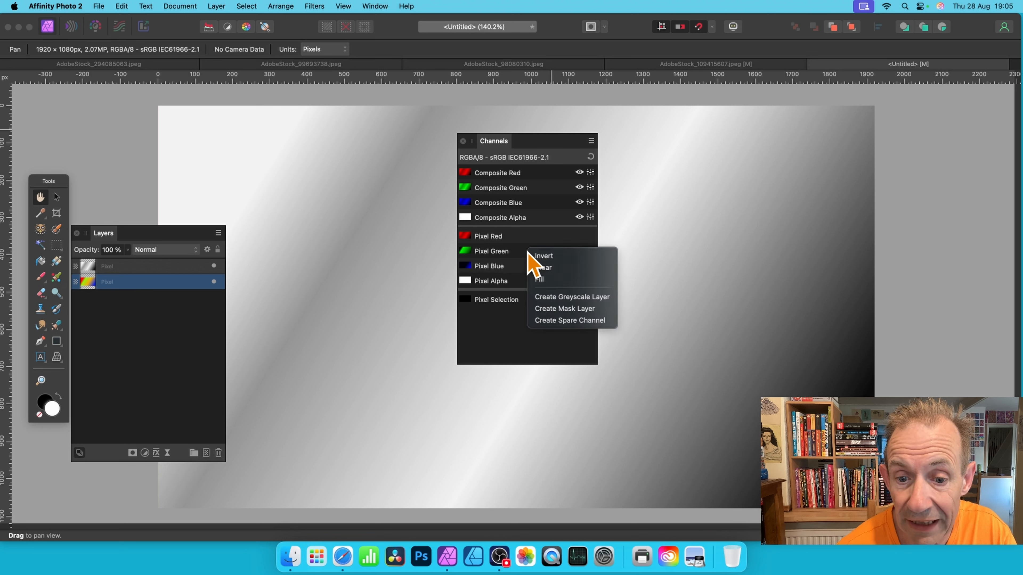
pyautogui.click(560, 298)
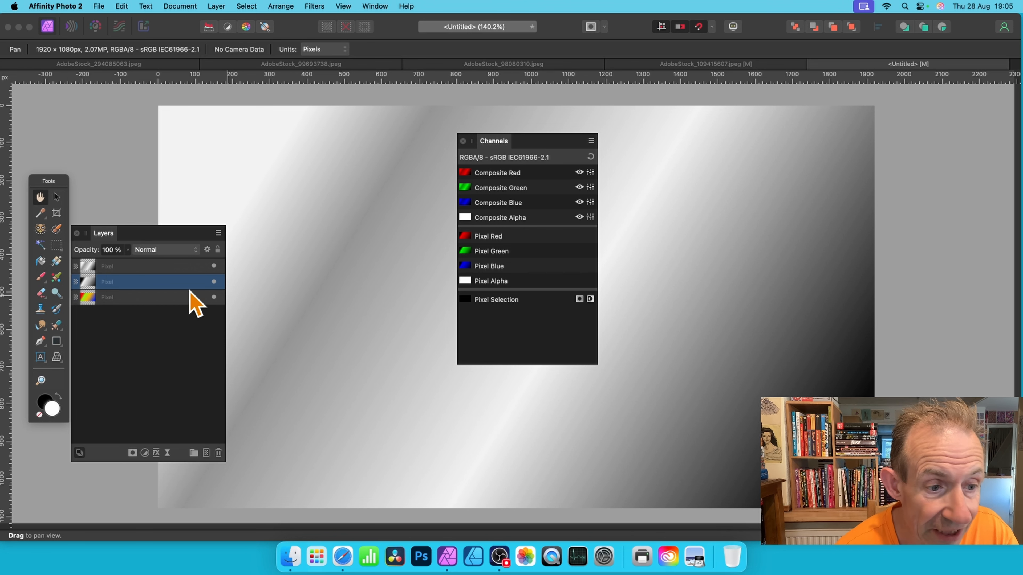
pyautogui.click(121, 298)
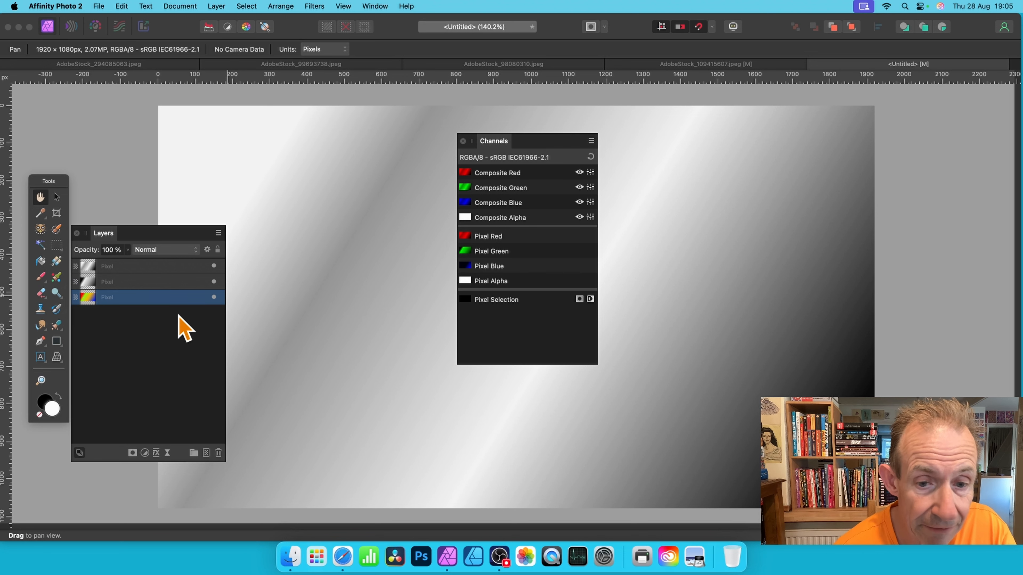
pyautogui.rightClick(508, 267)
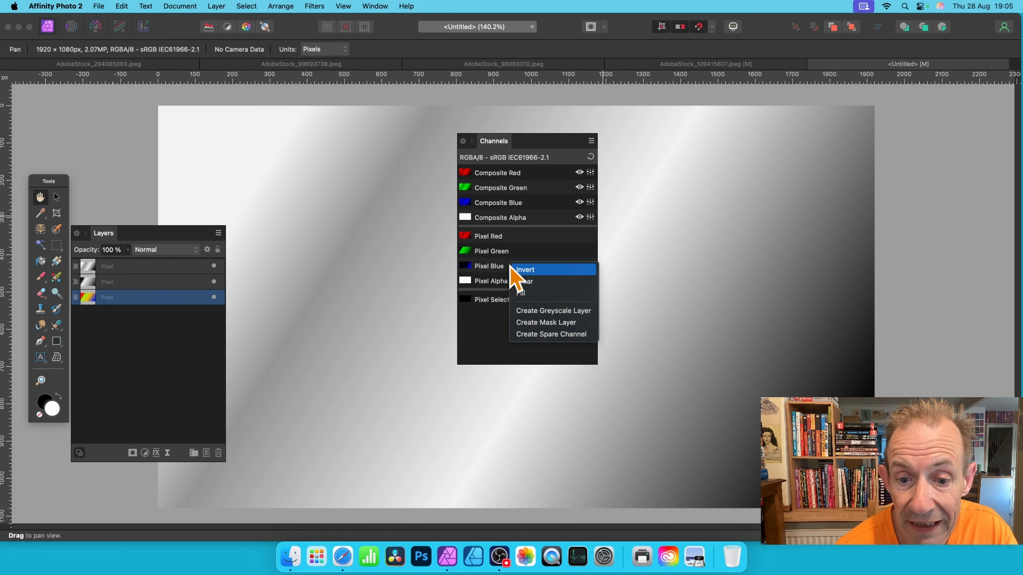
pyautogui.click(547, 312)
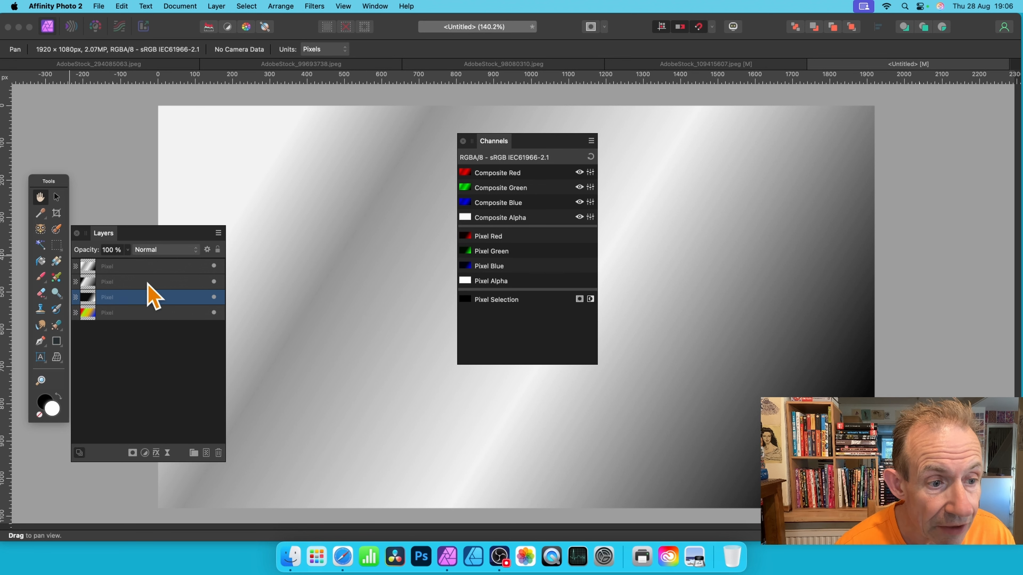
# Rename the topmost greyscale layer, made from the red channel, as red.
pyautogui.click(120, 267)
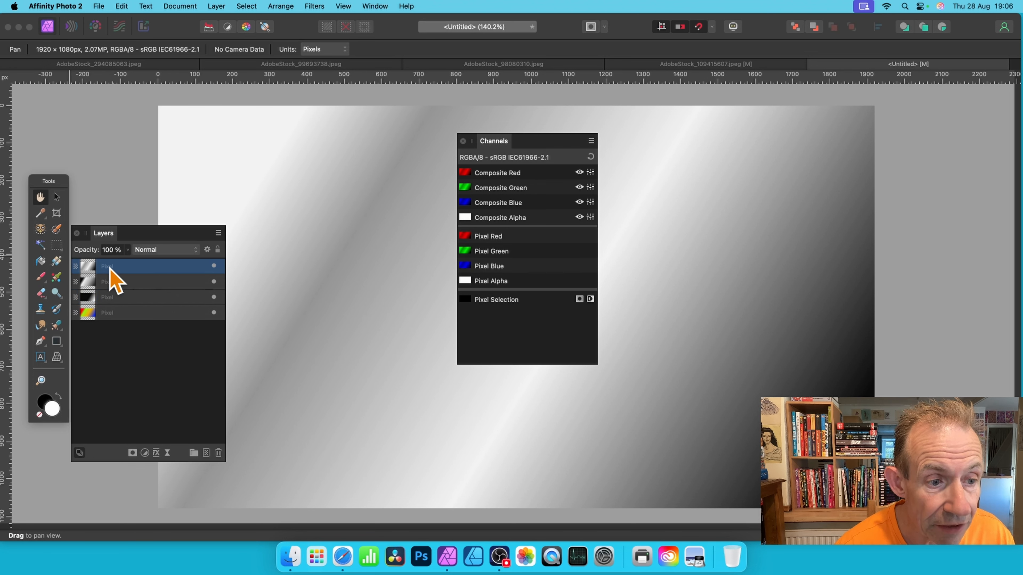
pyautogui.doubleClick(108, 267)
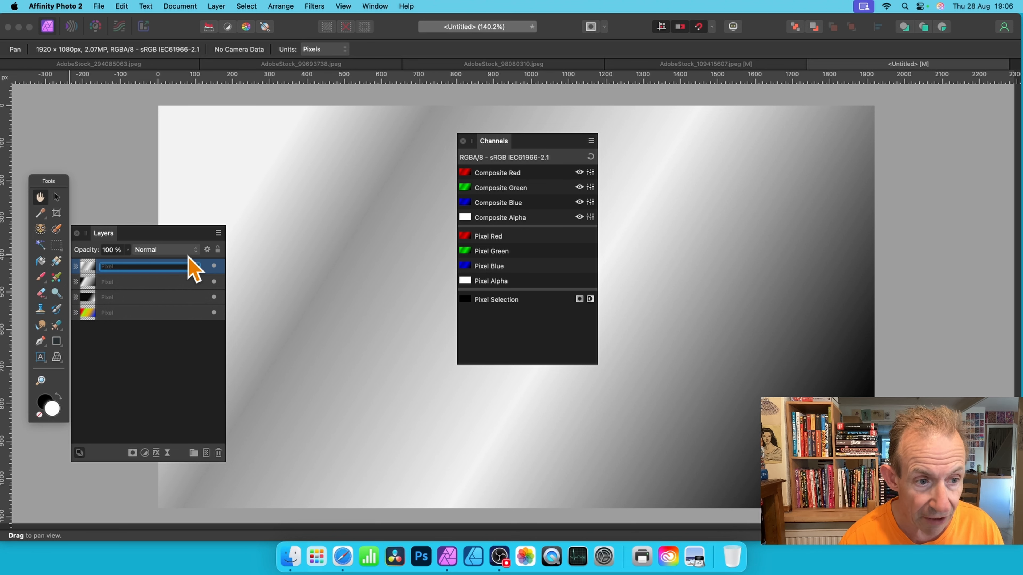
pyautogui.write('red')
pyautogui.press('Return')
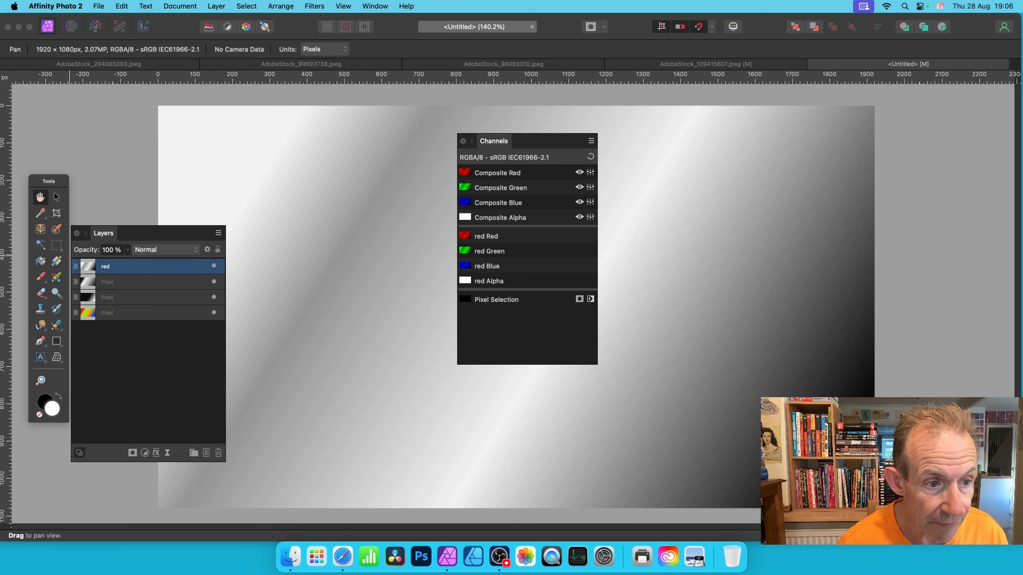
# Rename the second greyscale layer, made from the green channel, as green.
pyautogui.click(117, 283)
pyautogui.doubleClick(116, 283)
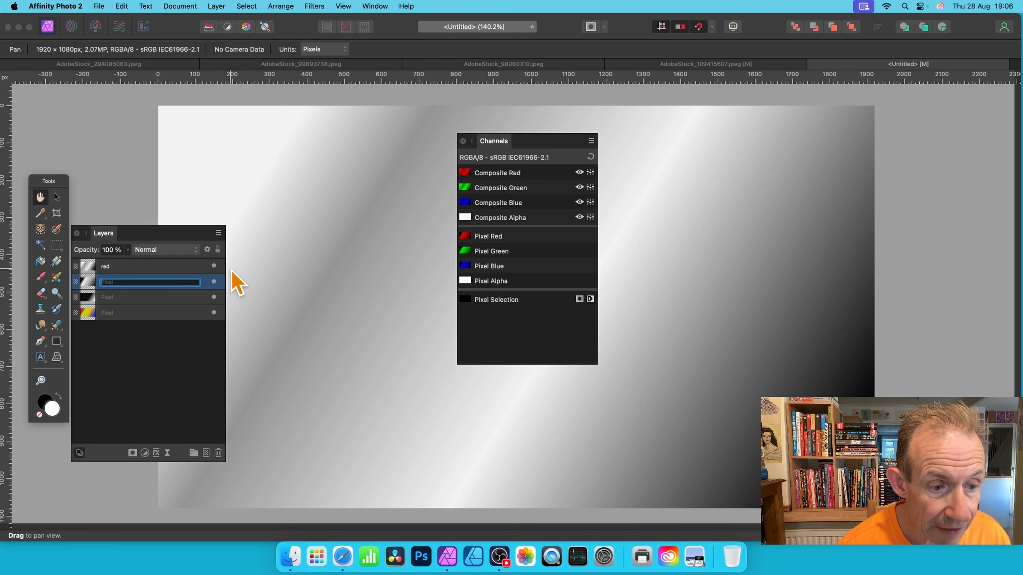
pyautogui.write('gree')
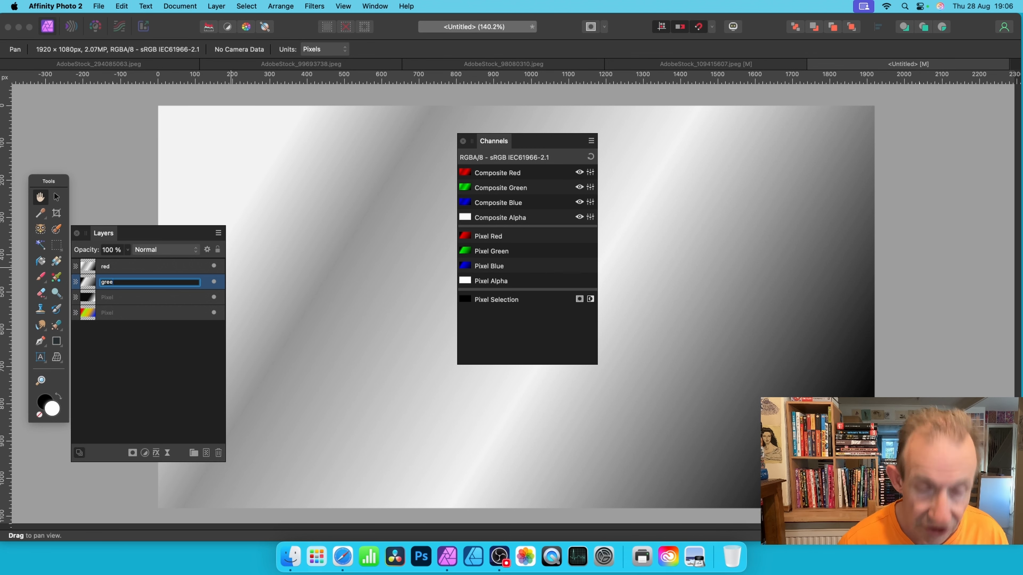
pyautogui.write('n')
pyautogui.press('Return')
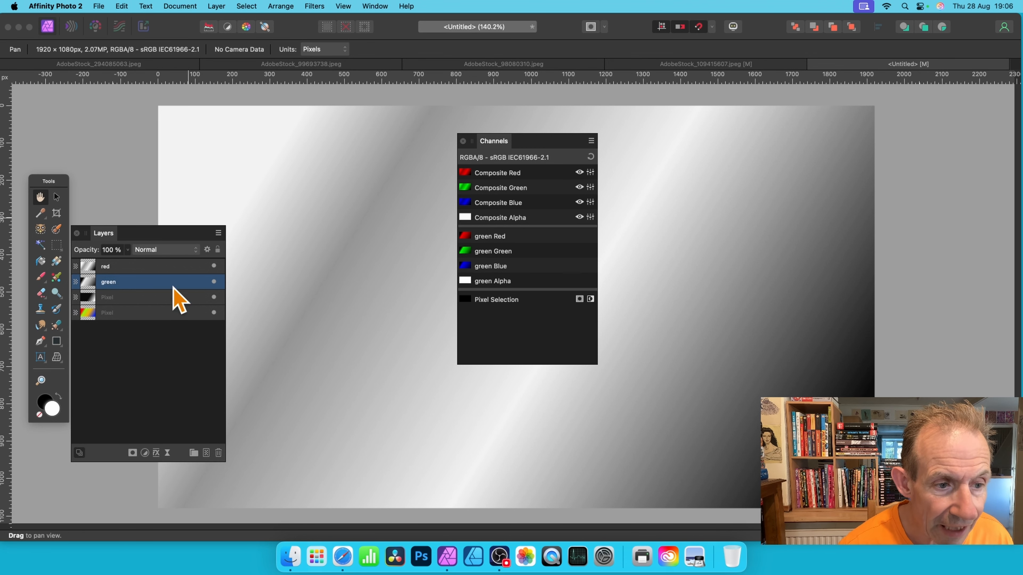
# Rename the third greyscale layer, directly above the gradient layer, as blue.
pyautogui.click(112, 302)
pyautogui.doubleClick(113, 300)
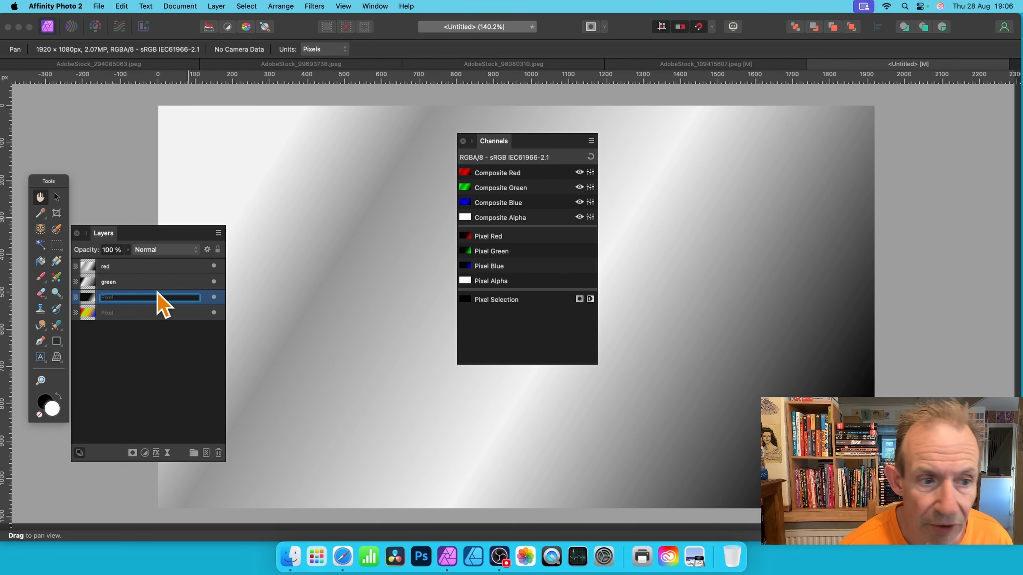
pyautogui.write('blue')
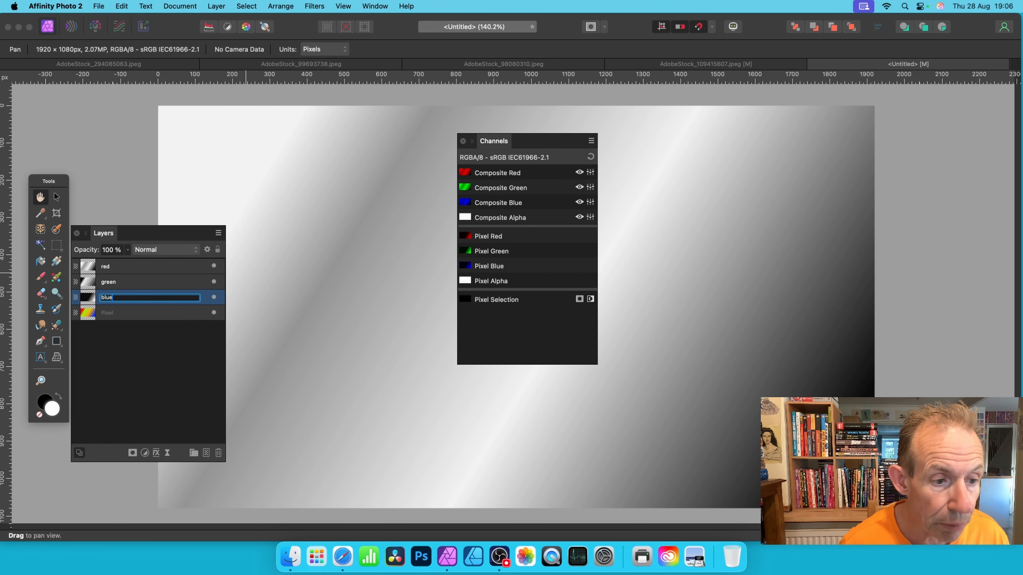
pyautogui.press('Return')
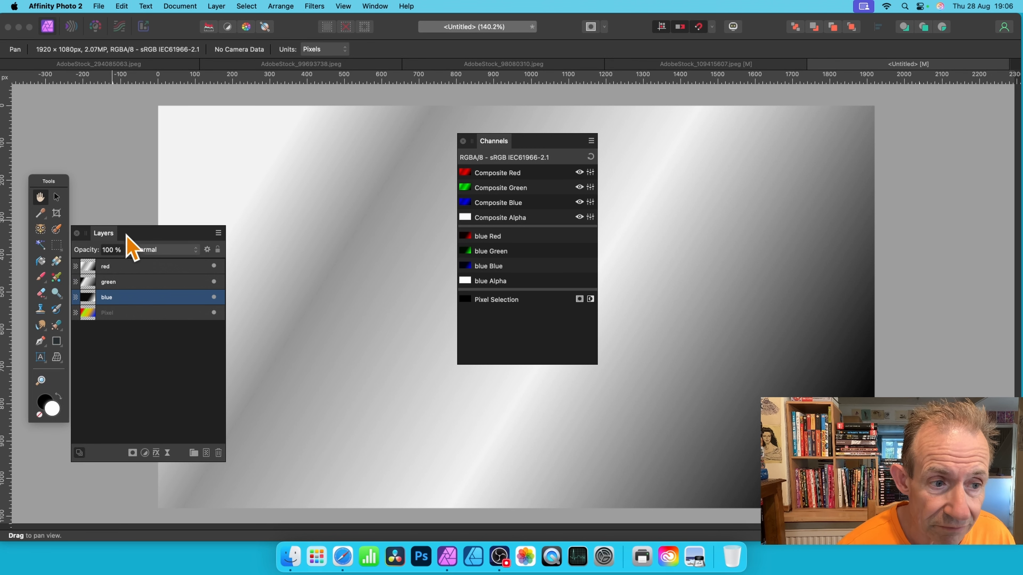
# Move the Layers and Channels panels slightly higher over the canvas.
pyautogui.moveTo(145, 235); pyautogui.dragTo(167, 153)
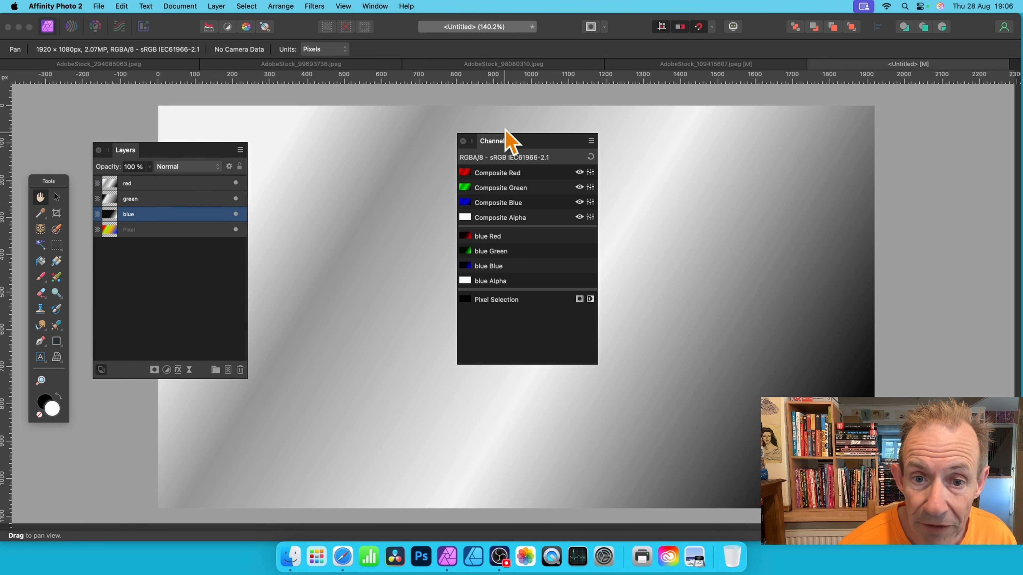
pyautogui.moveTo(491, 147); pyautogui.dragTo(499, 132)
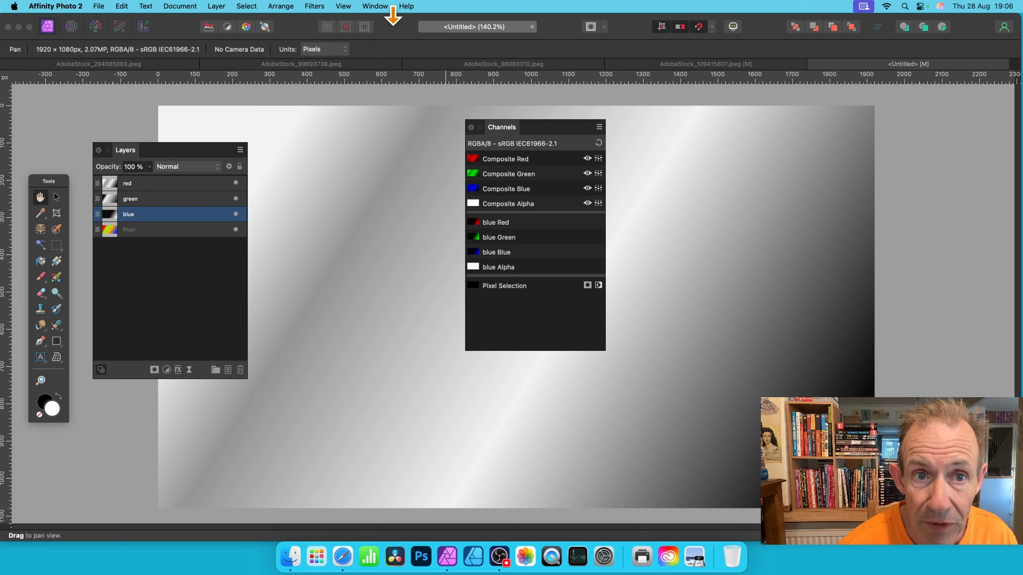
pyautogui.click(381, 6)
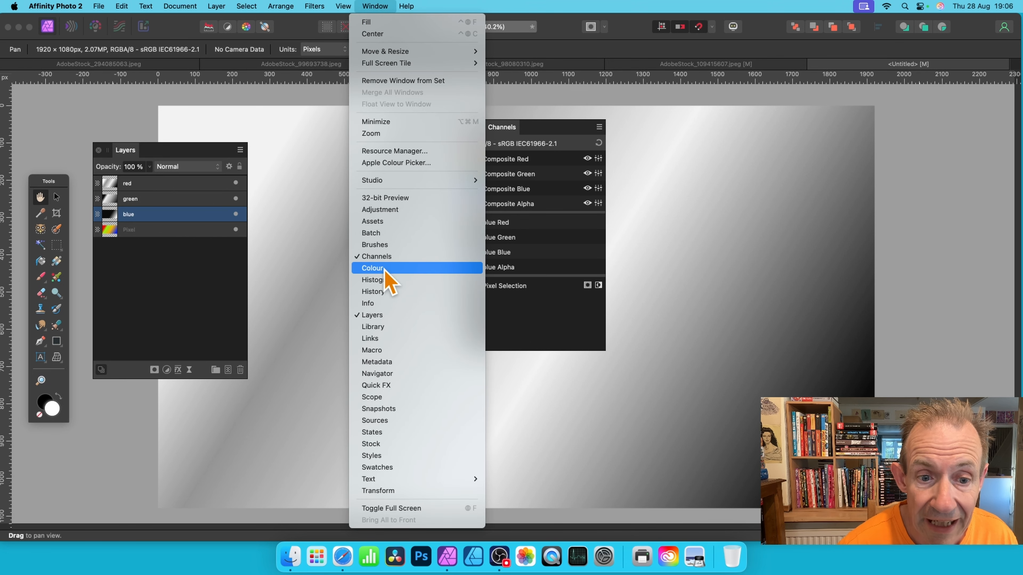
pyautogui.click(554, 129)
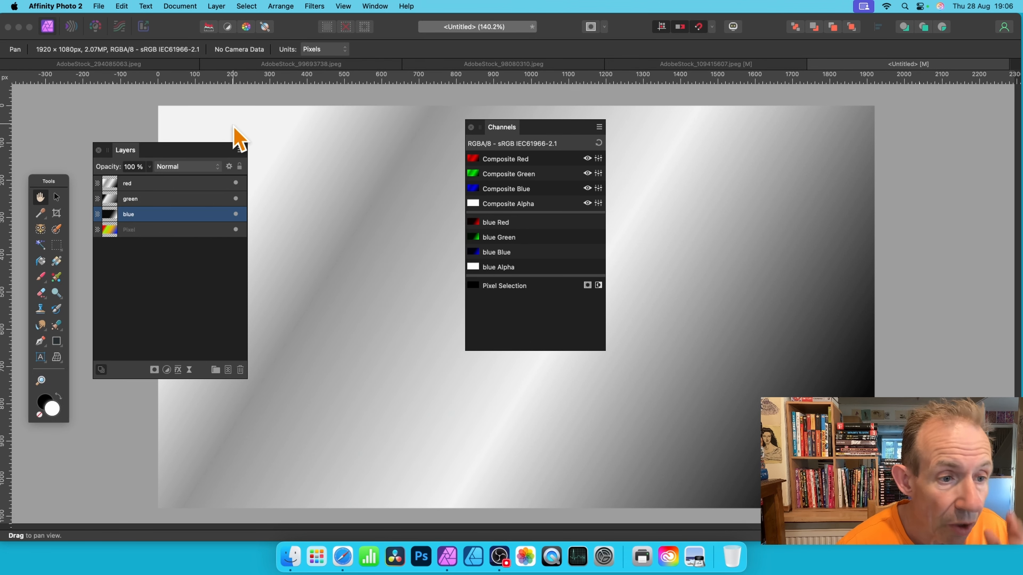
# Set the blend mode of the red, green and blue layers together to Difference.
pyautogui.click(143, 184)
pyautogui.keyDown('shift'); pyautogui.click(160, 199); pyautogui.keyUp('shift')
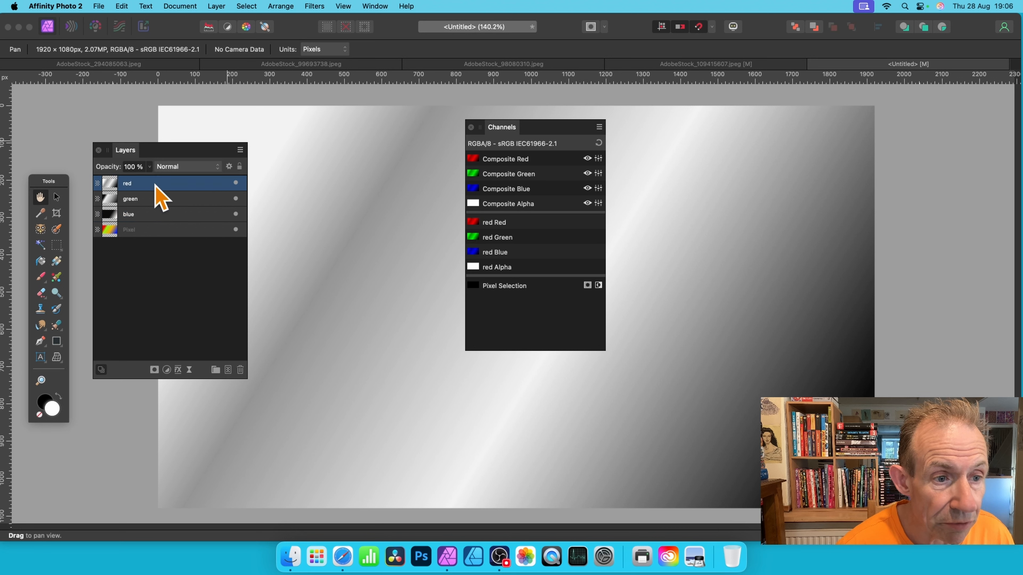
pyautogui.keyDown('shift'); pyautogui.click(170, 215); pyautogui.keyUp('shift')
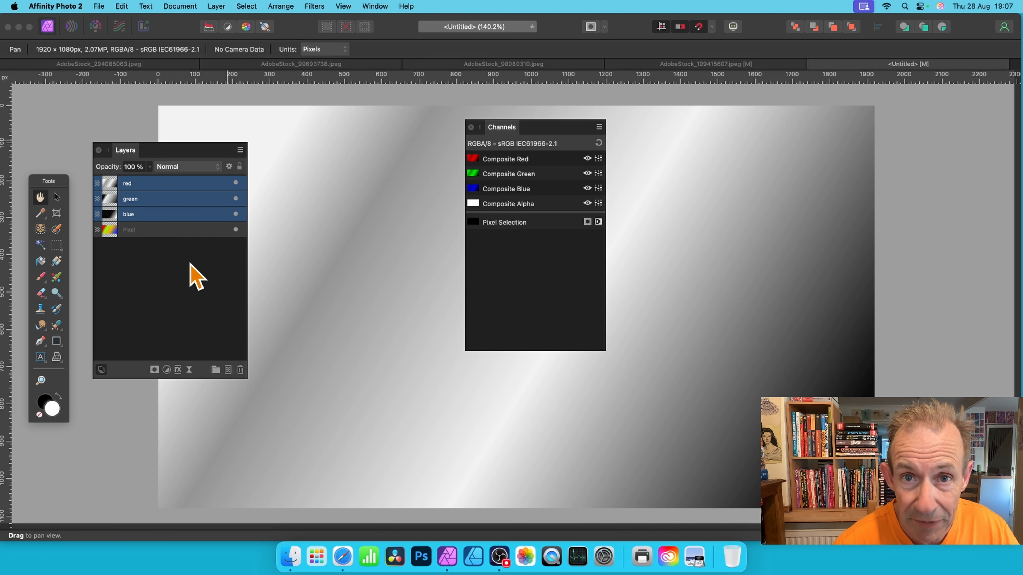
pyautogui.click(194, 167)
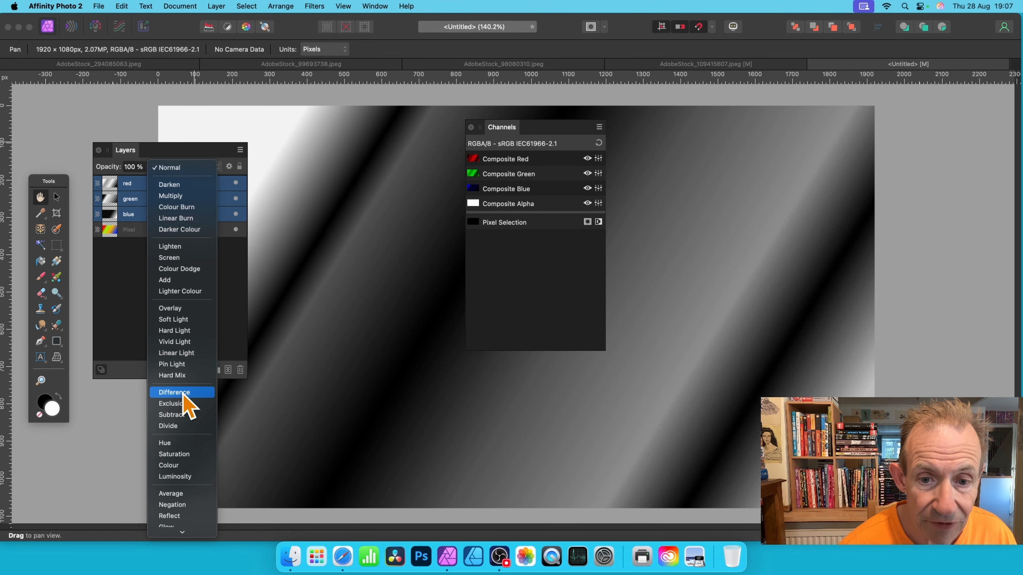
pyautogui.click(186, 392)
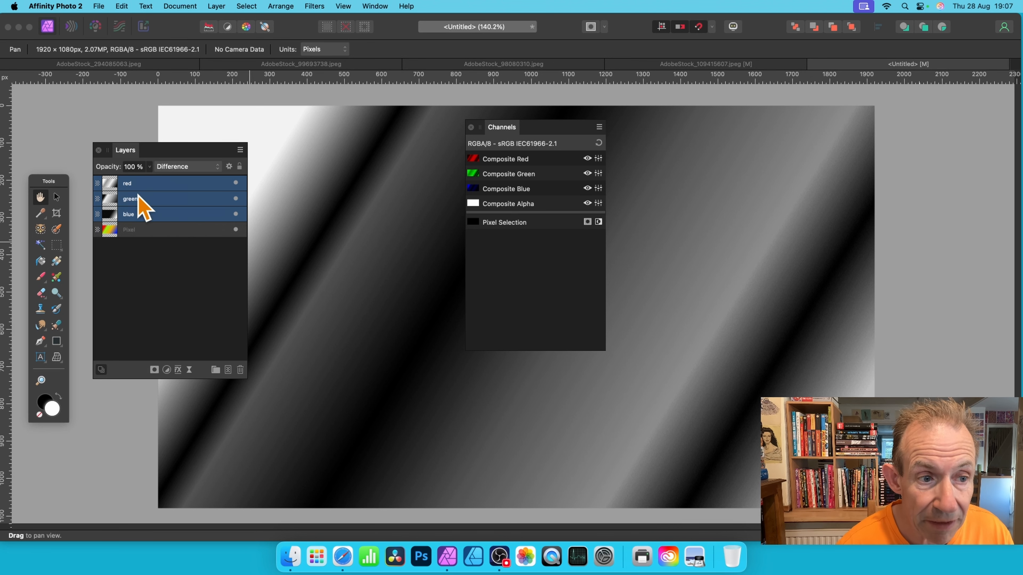
# Add a Recolour adjustment layer above the red layer with its default settings.
pyautogui.click(144, 182)
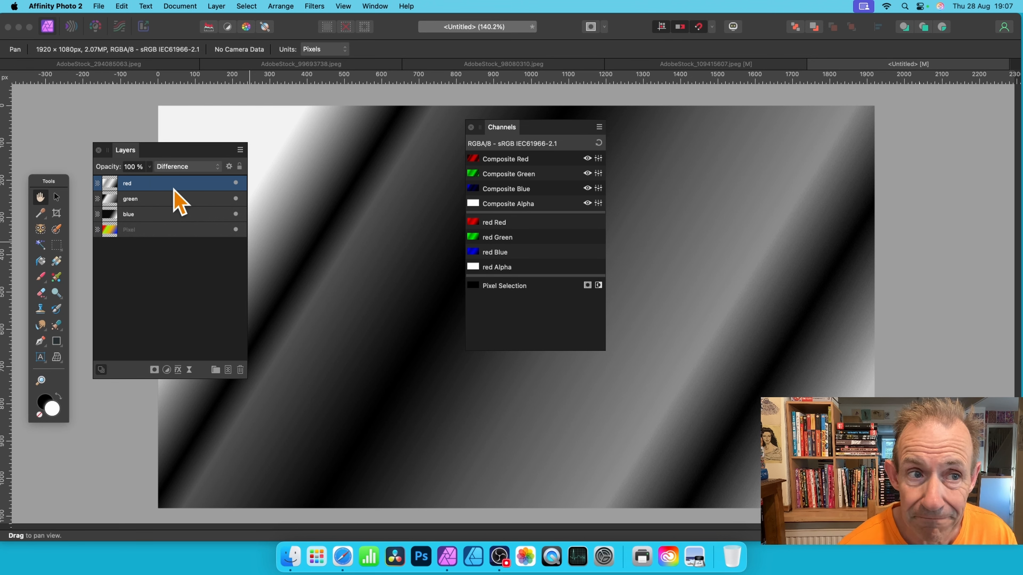
pyautogui.click(213, 6)
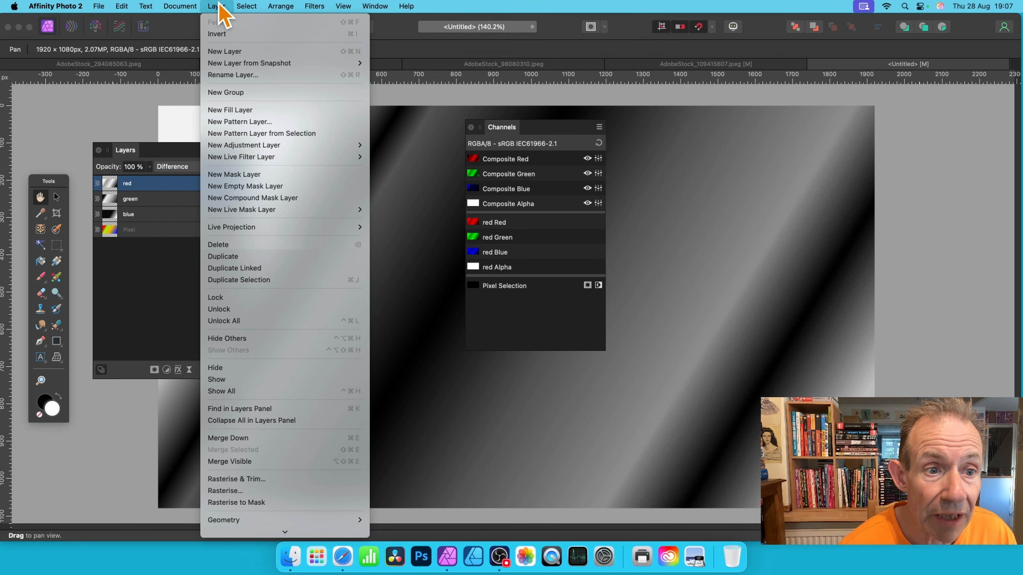
pyautogui.moveTo(247, 148)
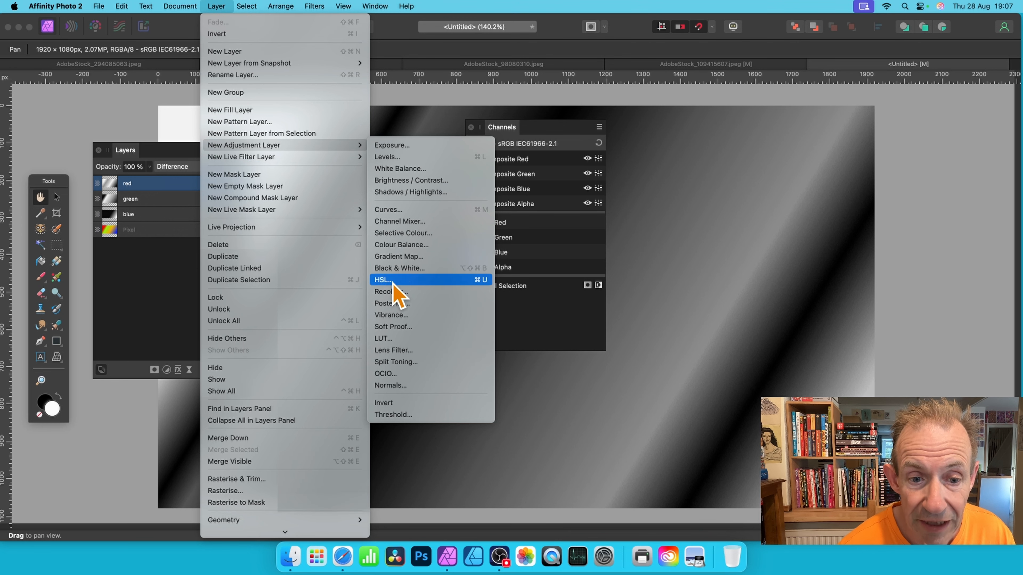
pyautogui.click(399, 297)
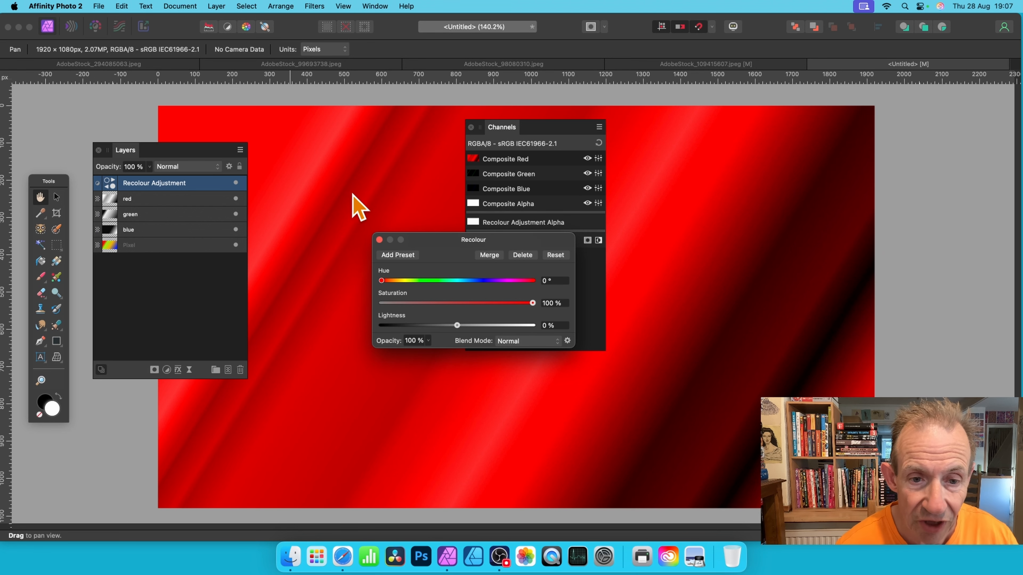
pyautogui.click(379, 240)
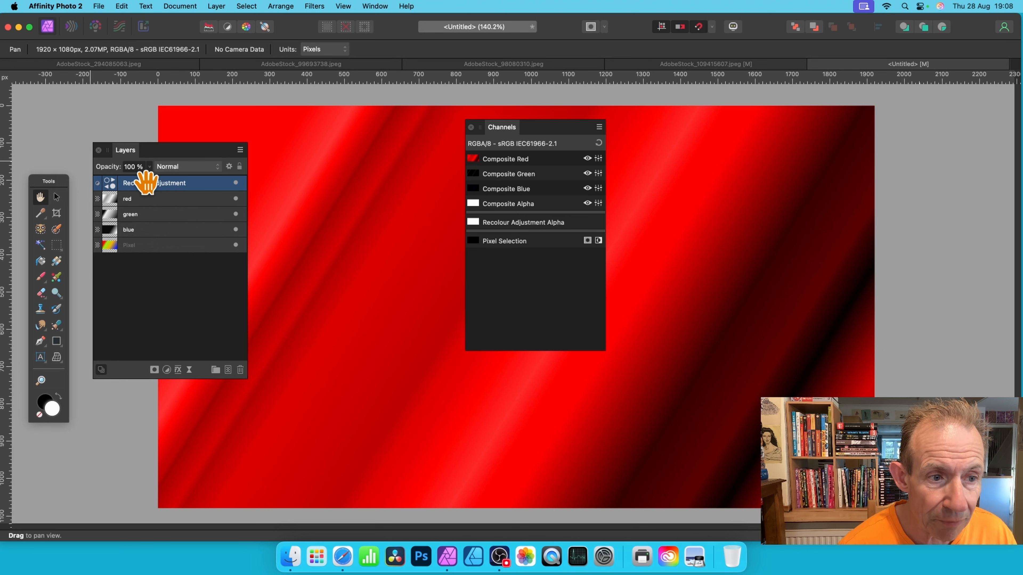
# Nest the Recolour adjustment inside the red layer and expand that layer's contents.
pyautogui.moveTo(146, 182); pyautogui.dragTo(146, 190)
pyautogui.moveTo(143, 183)
pyautogui.mouseDown()
pyautogui.moveTo(137, 205)
pyautogui.moveTo(156, 172)
pyautogui.moveTo(148, 200)
pyautogui.mouseUp()
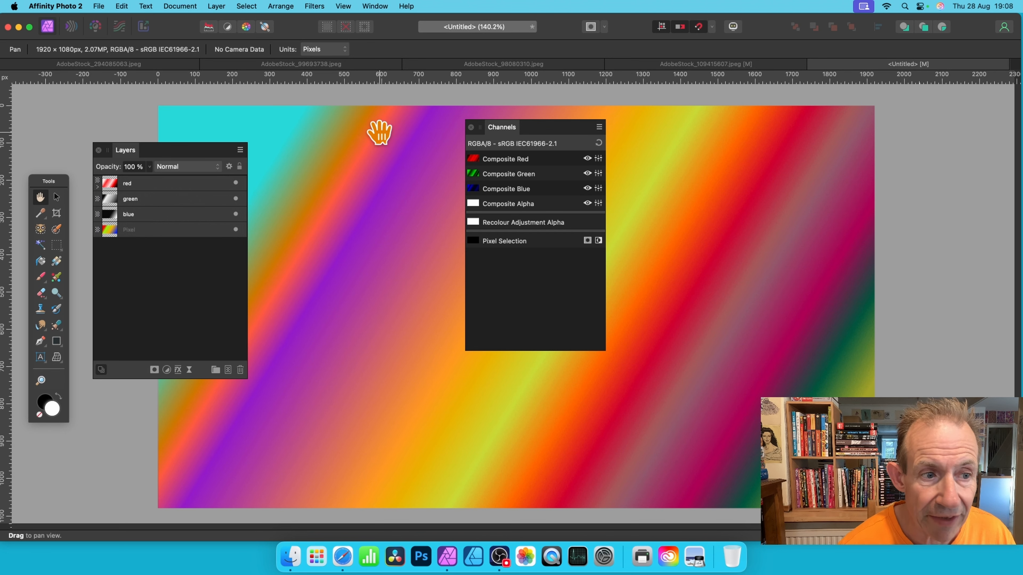
pyautogui.click(97, 187)
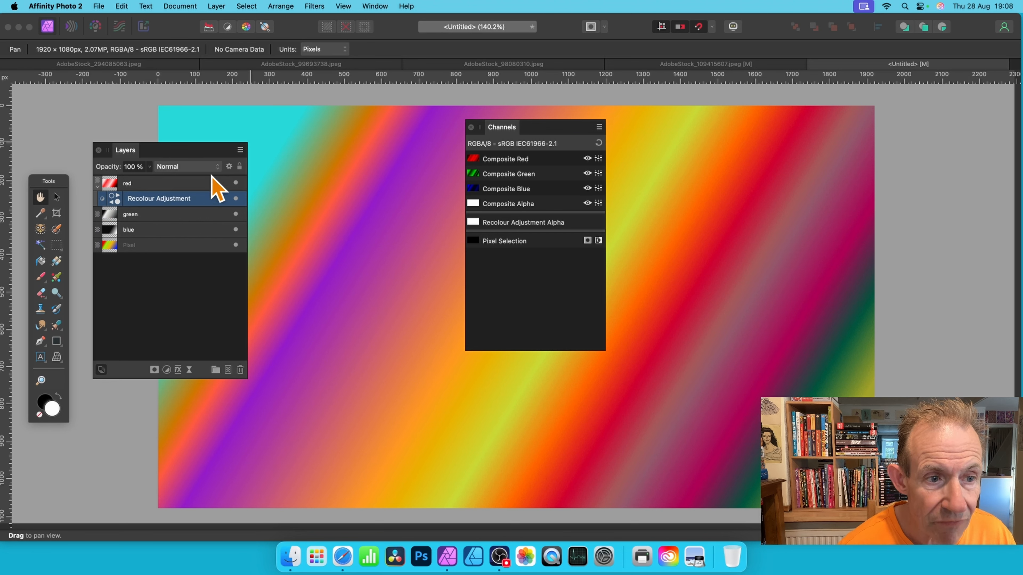
pyautogui.click(171, 184)
pyautogui.click(178, 201)
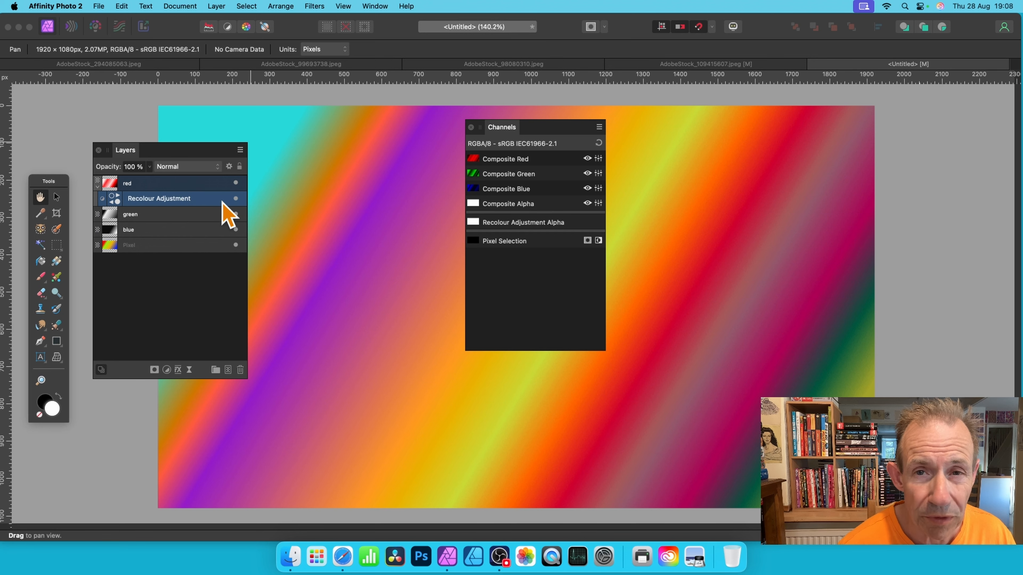
pyautogui.click(199, 167)
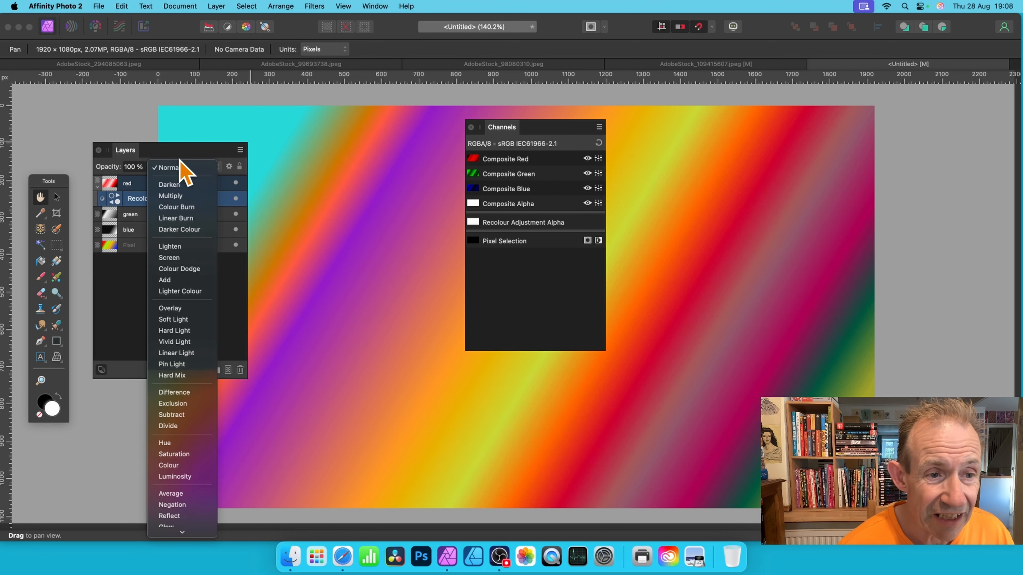
pyautogui.click(183, 165)
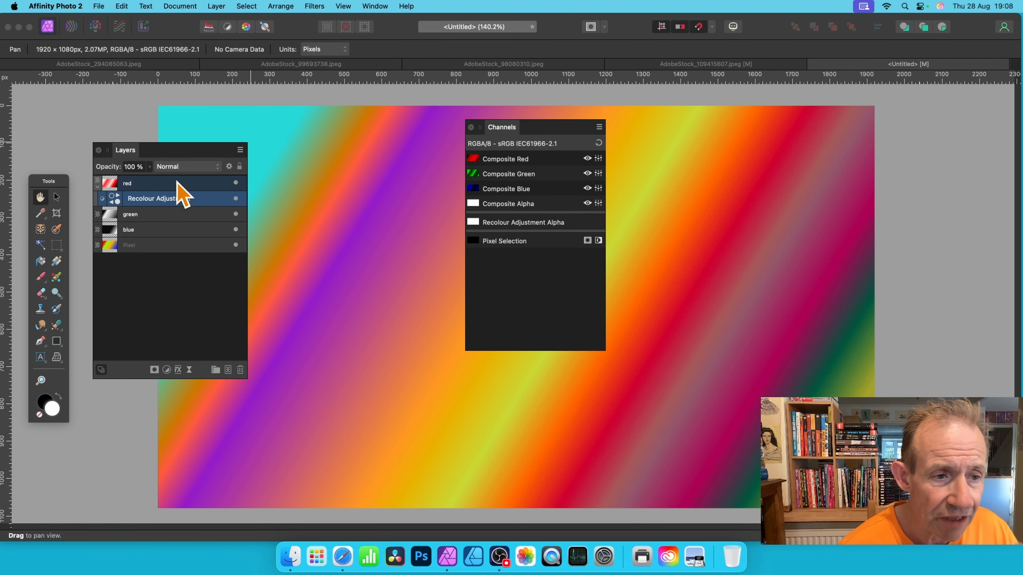
# Copy the red layer's Recolour adjustment into the green and blue layers and expand both layers' contents.
pyautogui.click(156, 184)
pyautogui.click(163, 200)
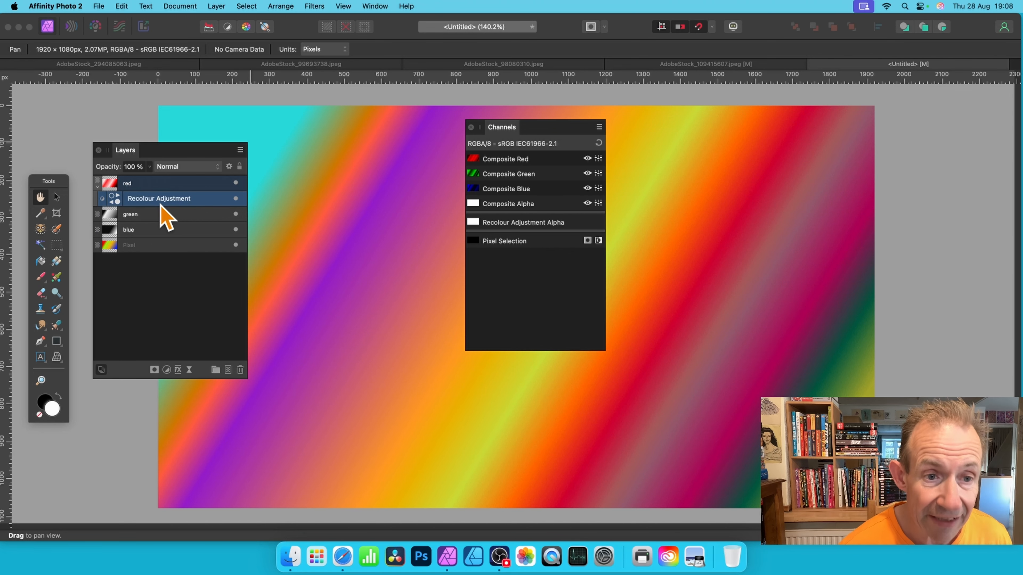
pyautogui.rightClick(188, 199)
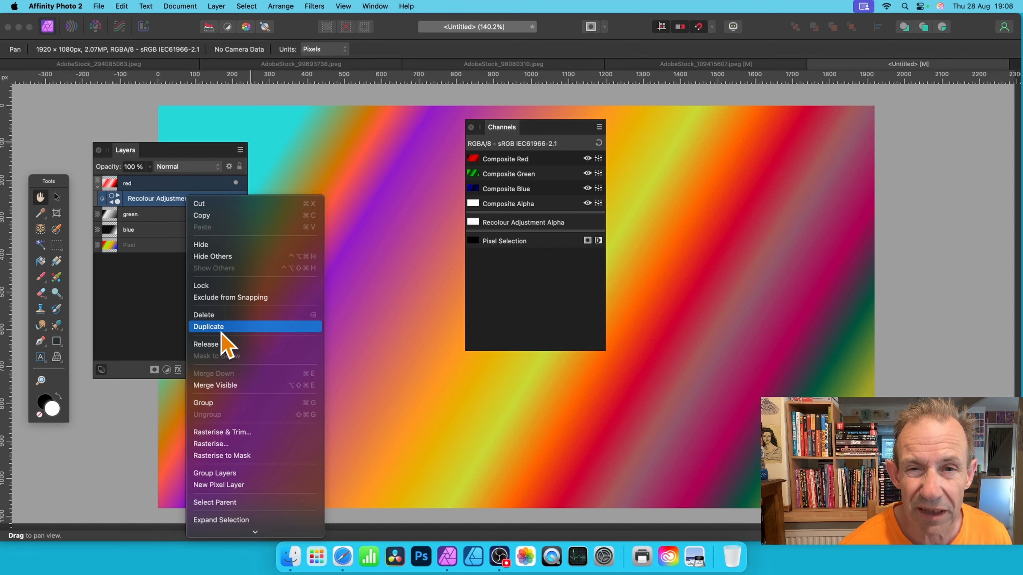
pyautogui.click(150, 311)
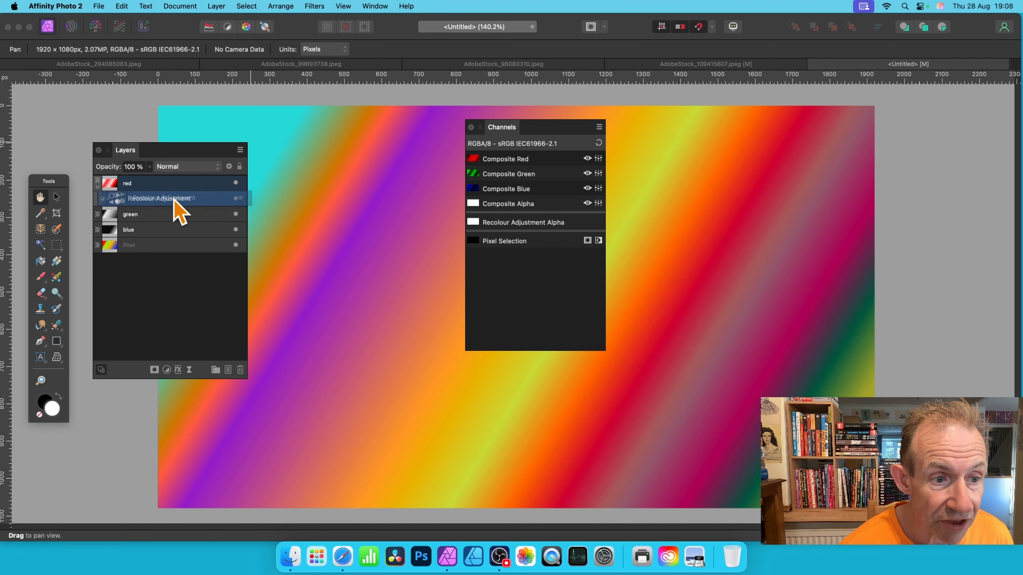
pyautogui.moveTo(171, 199); pyautogui.dragTo(154, 219)
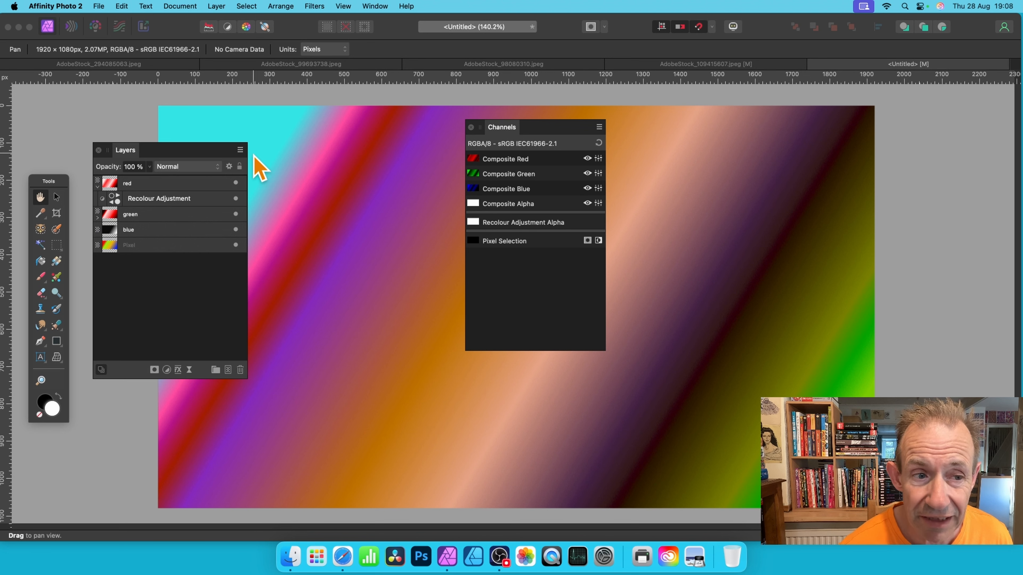
pyautogui.click(97, 218)
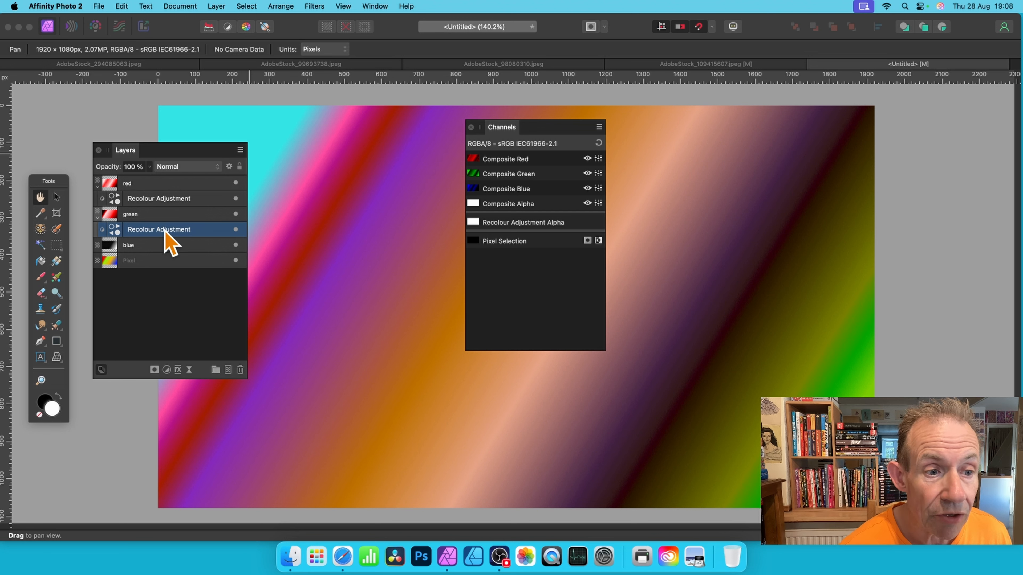
pyautogui.moveTo(166, 236)
pyautogui.mouseDown()
pyautogui.moveTo(163, 250)
pyautogui.moveTo(160, 222)
pyautogui.moveTo(169, 257)
pyautogui.moveTo(169, 248)
pyautogui.mouseUp()
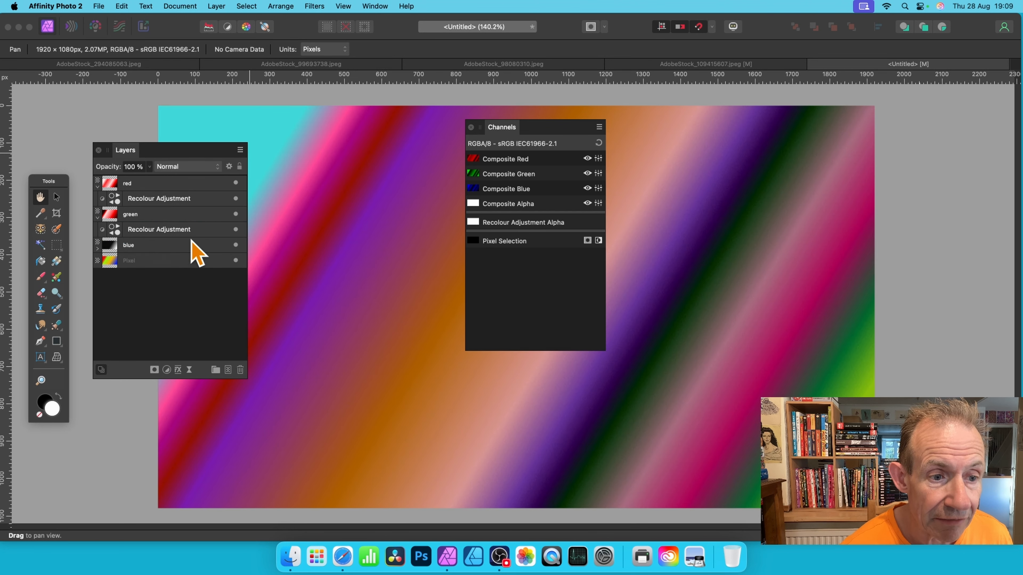
pyautogui.click(98, 250)
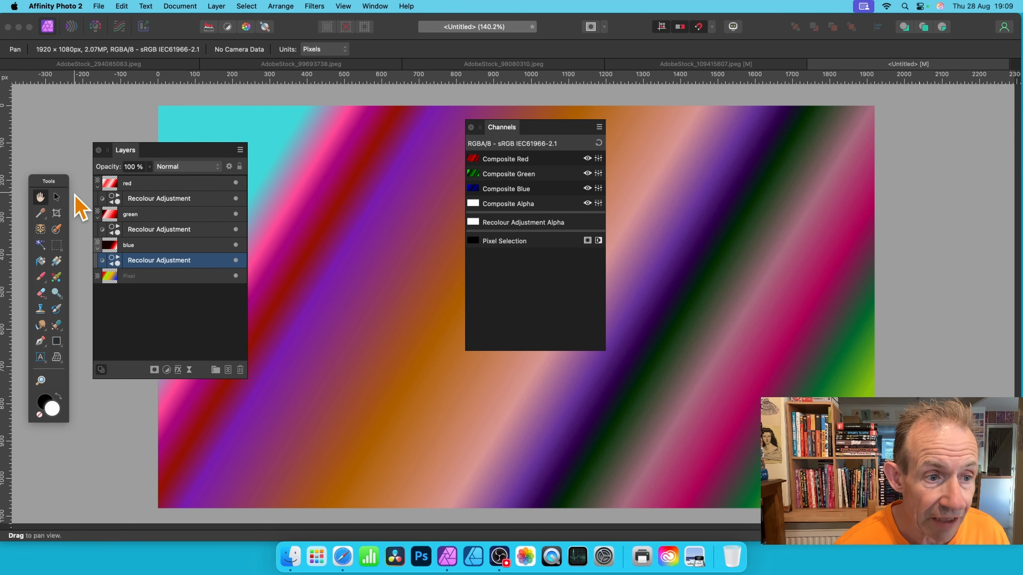
# Open the red layer's Recolour settings, move the dialog higher and keep the hue at 0°.
pyautogui.doubleClick(114, 198)
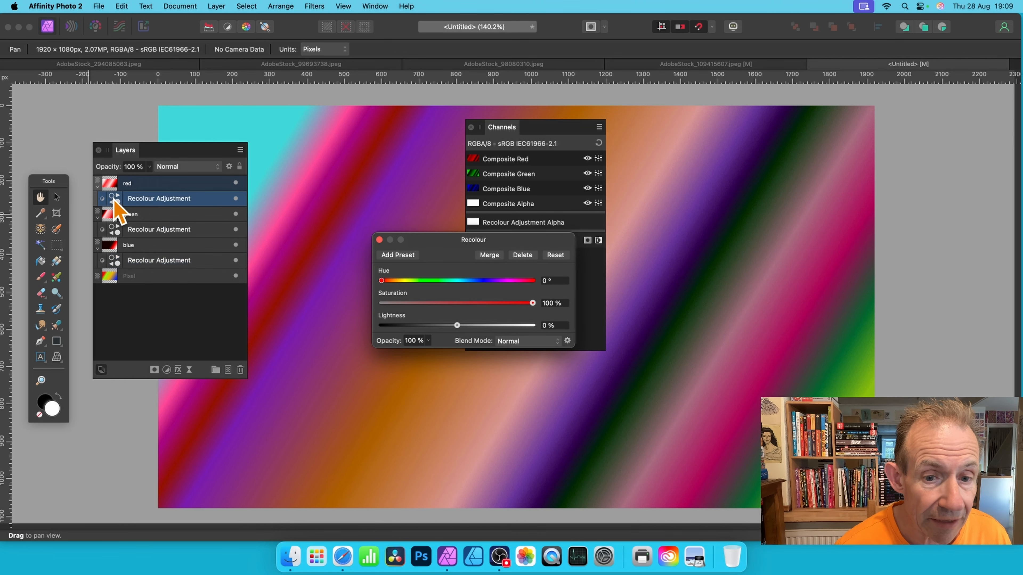
pyautogui.moveTo(483, 238); pyautogui.dragTo(486, 172)
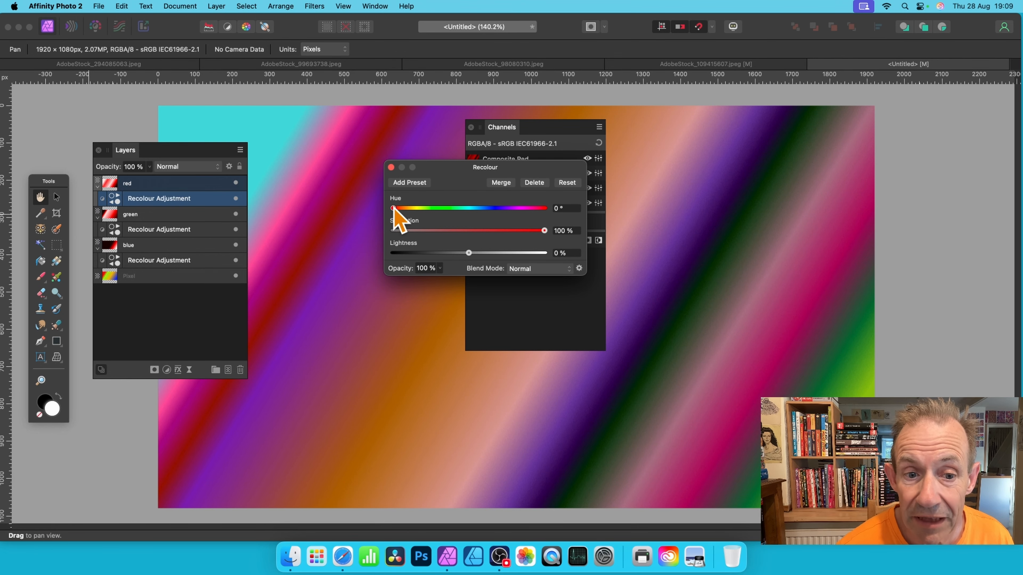
pyautogui.moveTo(393, 208); pyautogui.dragTo(369, 213)
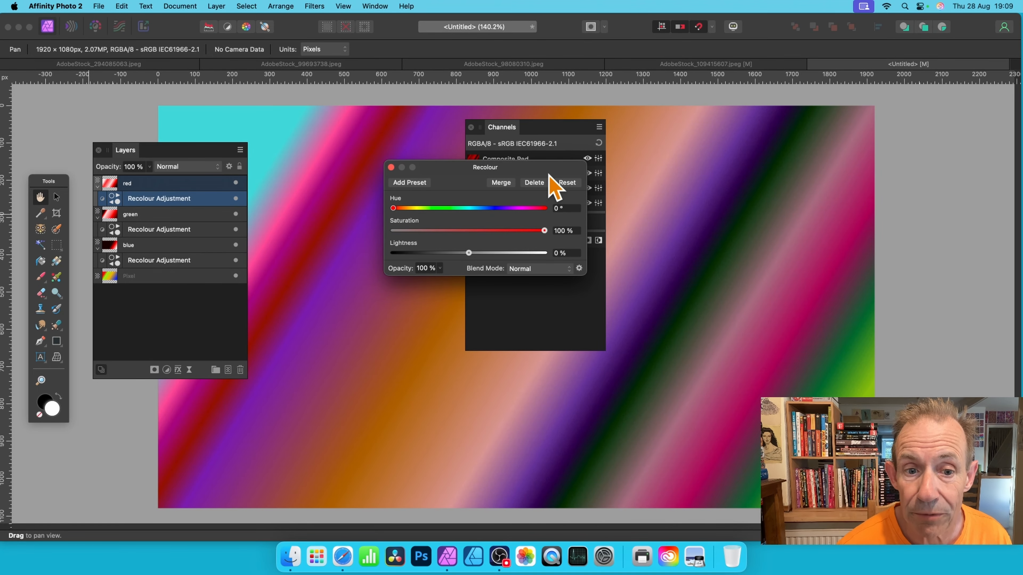
# Set the green layer's Recolour adjustment to hue 130.6°, saturation 100% and lightness -2%.
pyautogui.click(115, 232)
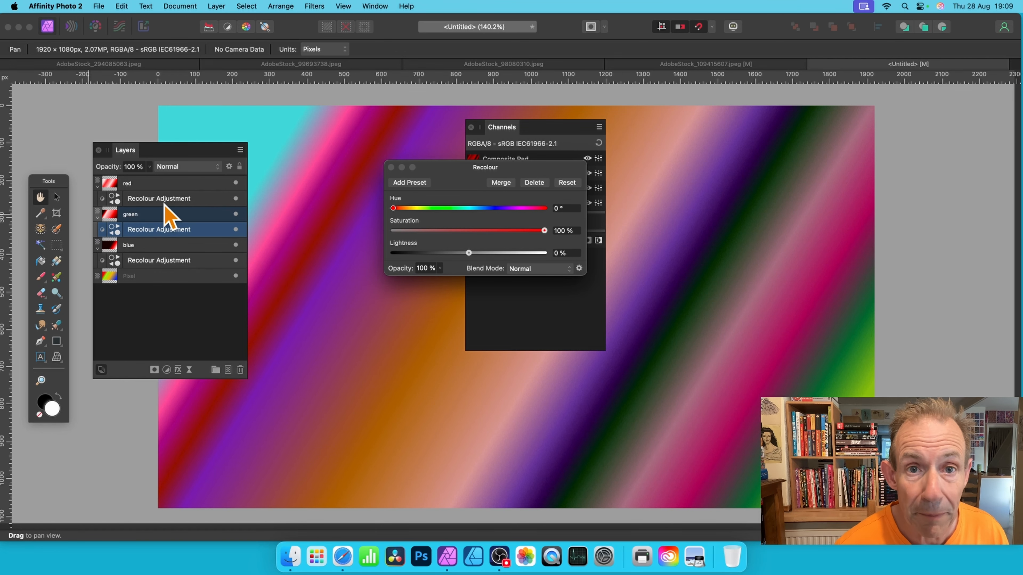
pyautogui.moveTo(411, 208); pyautogui.dragTo(448, 209)
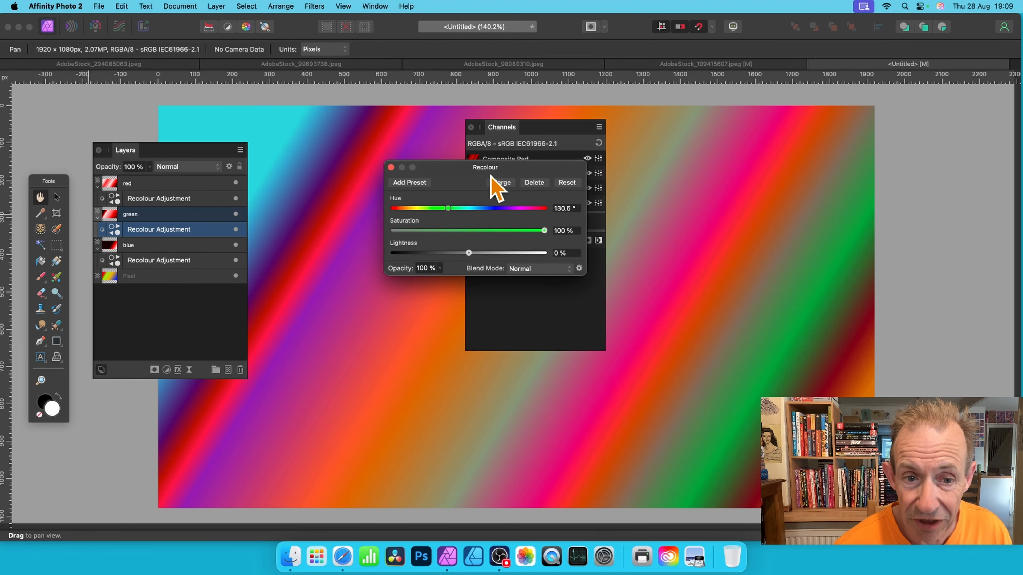
pyautogui.moveTo(544, 230)
pyautogui.mouseDown()
pyautogui.moveTo(447, 231)
pyautogui.moveTo(564, 238)
pyautogui.moveTo(443, 237)
pyautogui.moveTo(547, 237)
pyautogui.mouseUp()
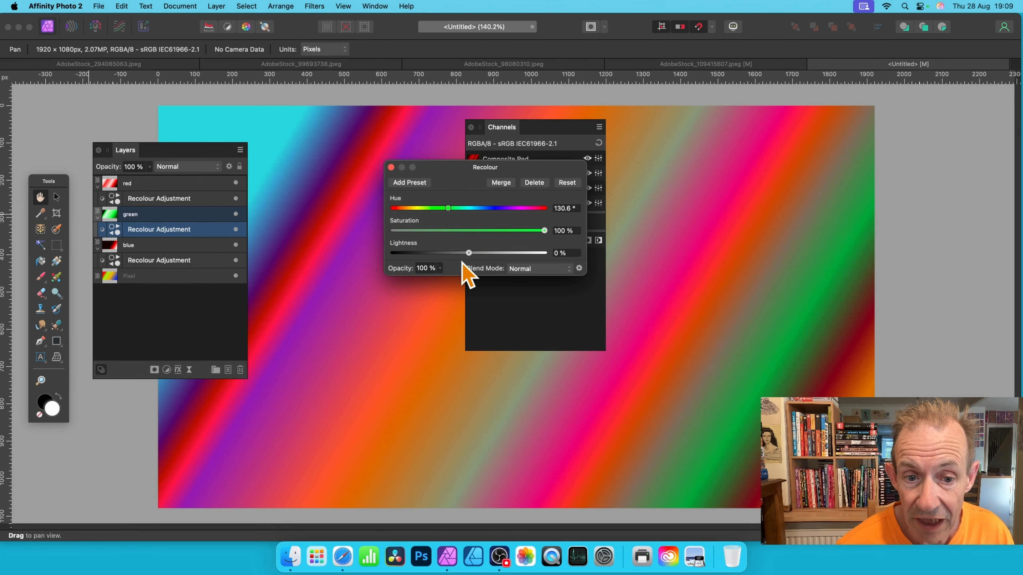
pyautogui.moveTo(468, 253)
pyautogui.mouseDown()
pyautogui.moveTo(515, 253)
pyautogui.moveTo(469, 260)
pyautogui.mouseUp()
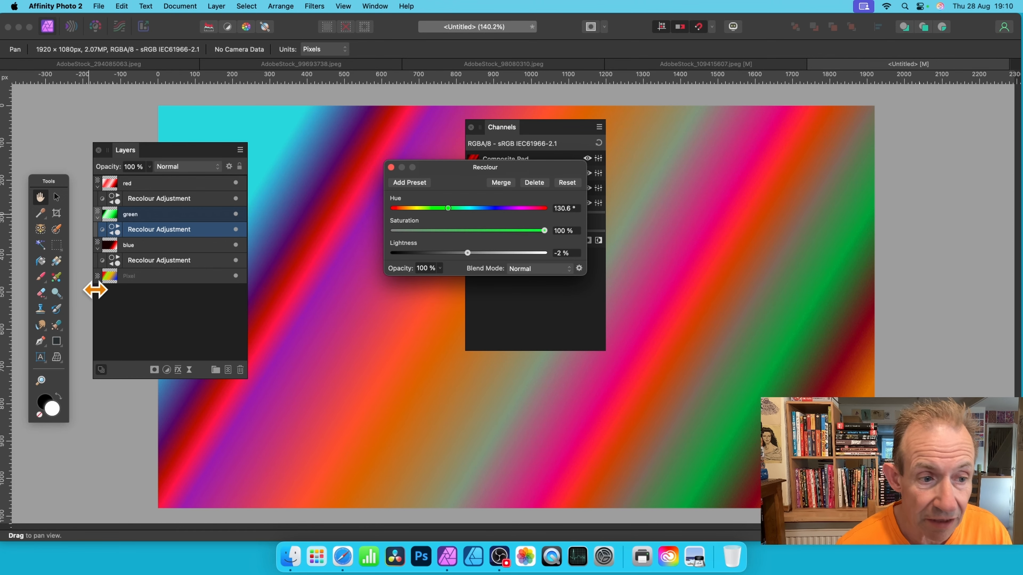
# Compare the Recolour settings of the red, green and blue layers by switching between their adjustments.
pyautogui.click(114, 262)
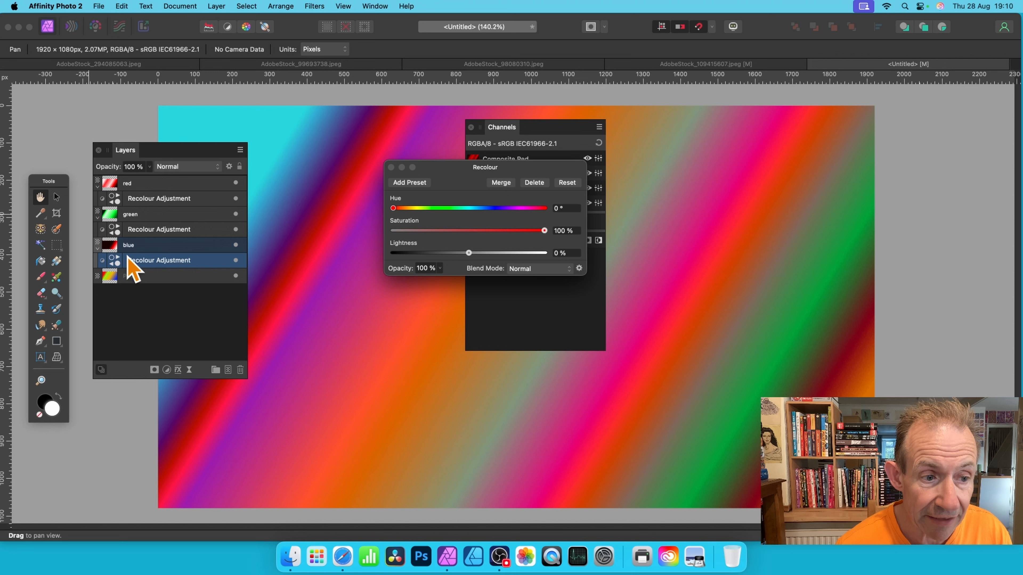
pyautogui.click(115, 230)
pyautogui.click(115, 261)
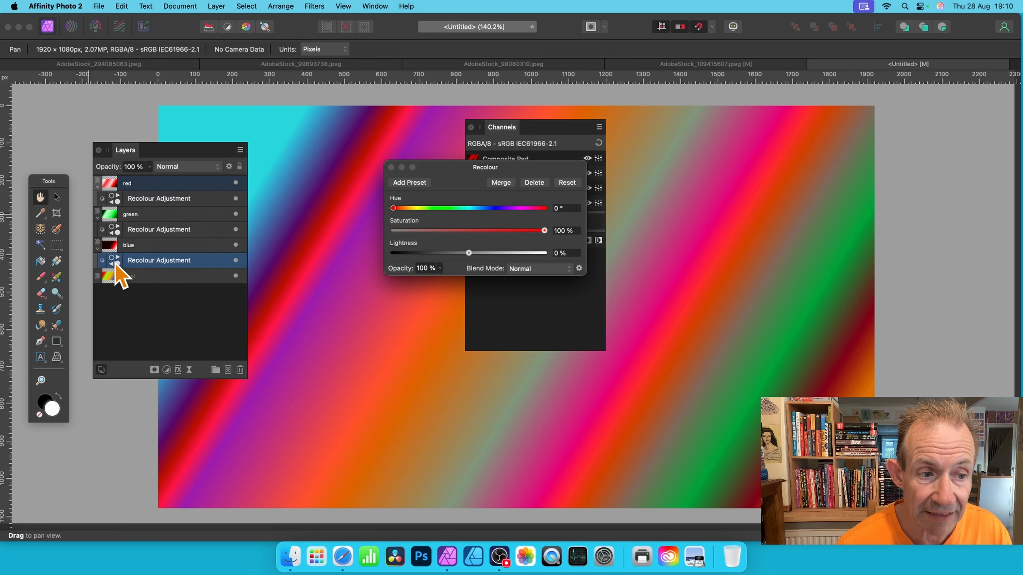
pyautogui.click(116, 229)
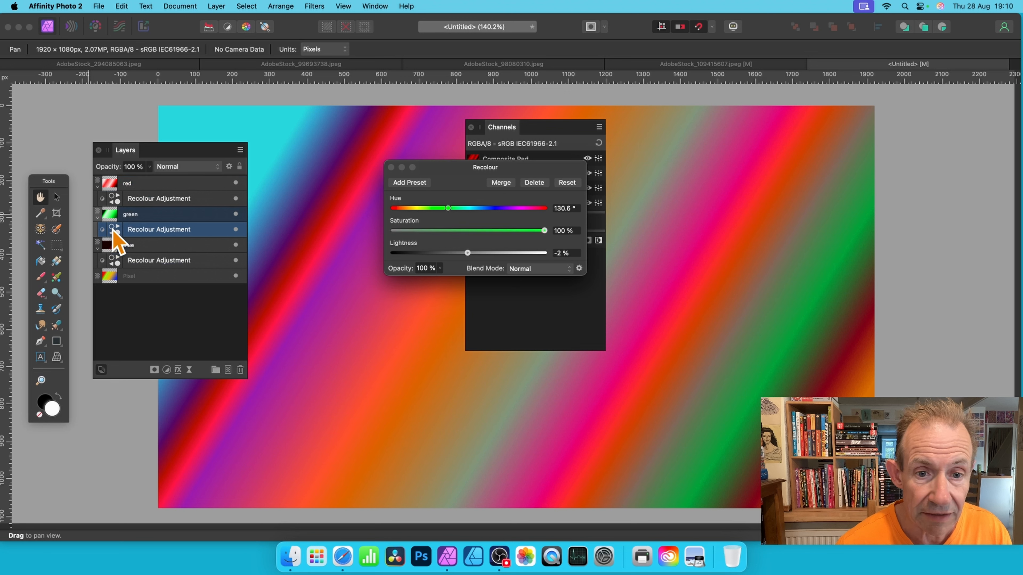
pyautogui.click(115, 202)
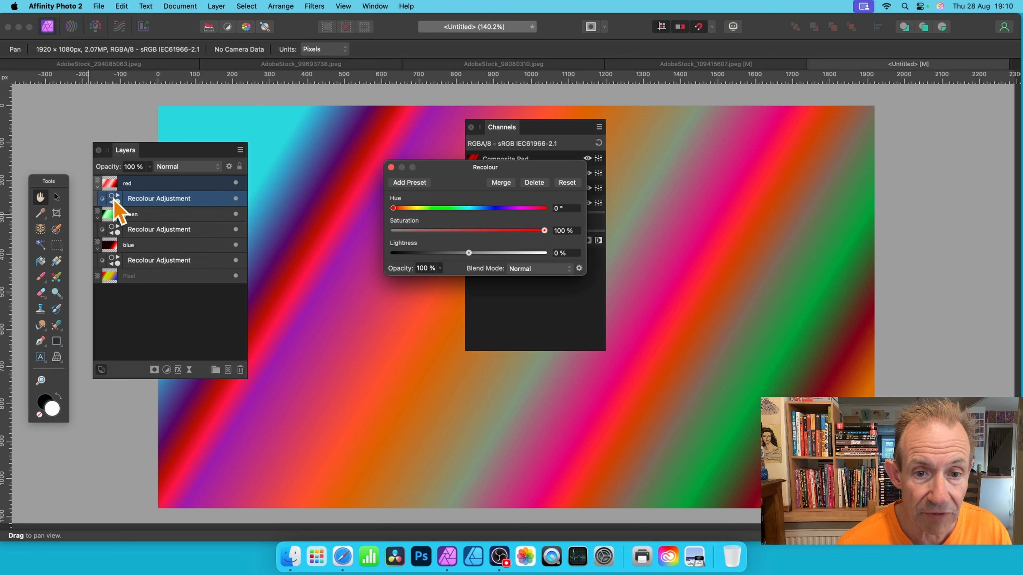
pyautogui.click(113, 234)
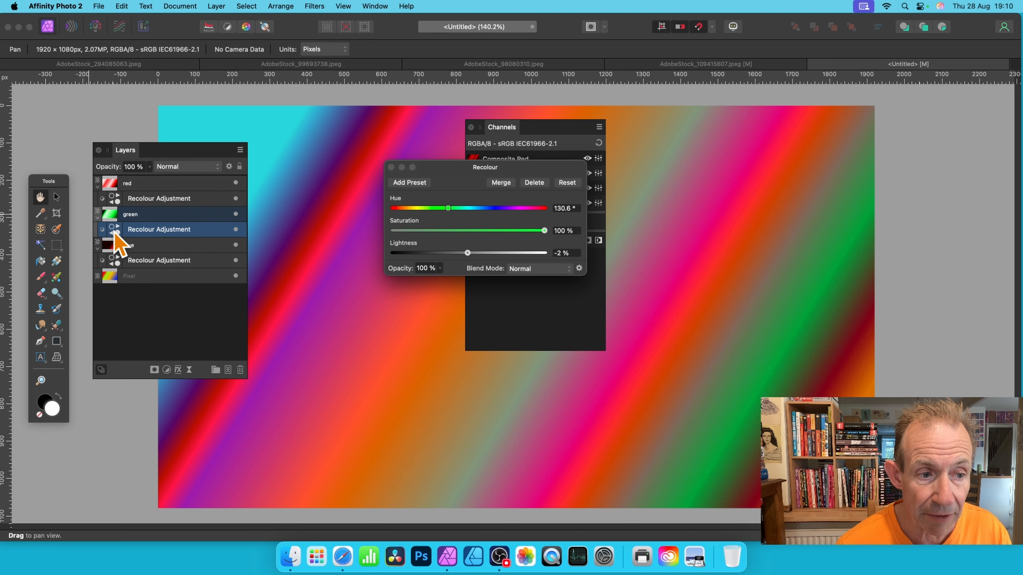
# Set the blue layer's Recolour hue to 250.4° and close the adjustment settings.
pyautogui.click(113, 258)
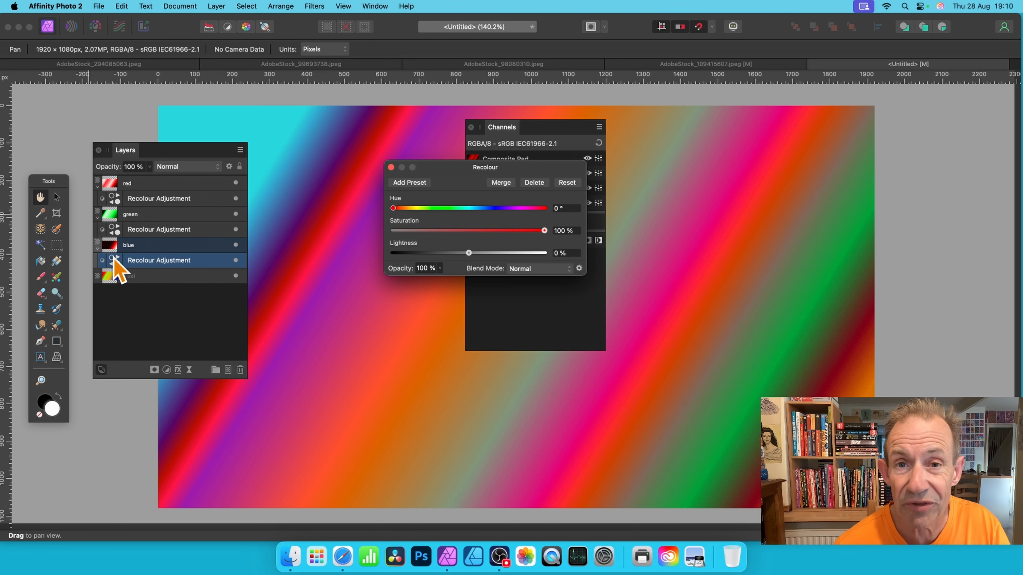
pyautogui.moveTo(393, 210); pyautogui.dragTo(573, 244)
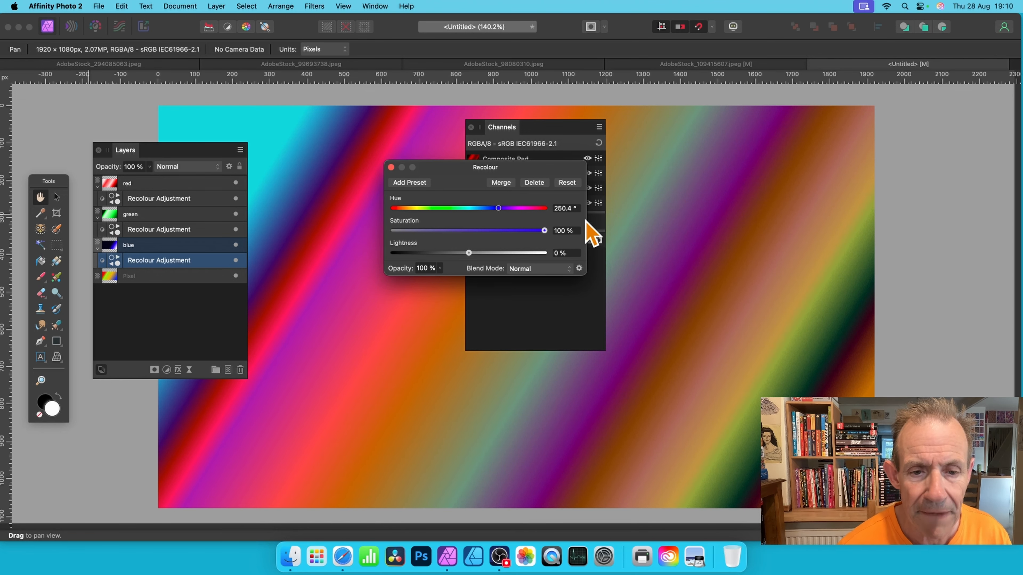
pyautogui.click(390, 167)
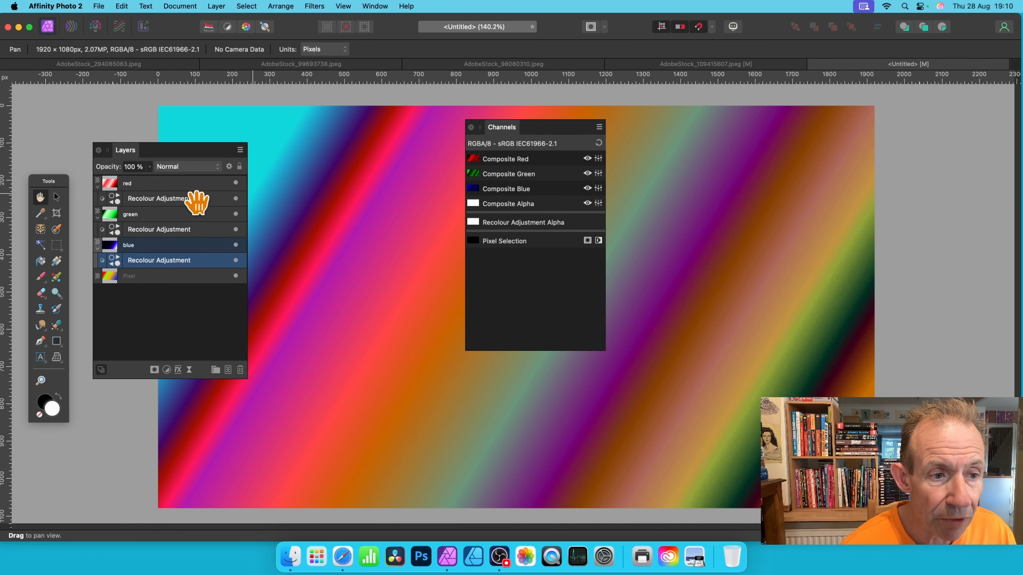
# Preview other blend modes for the red layer and its Recolour adjustment, keeping Difference and Normal respectively.
pyautogui.click(165, 184)
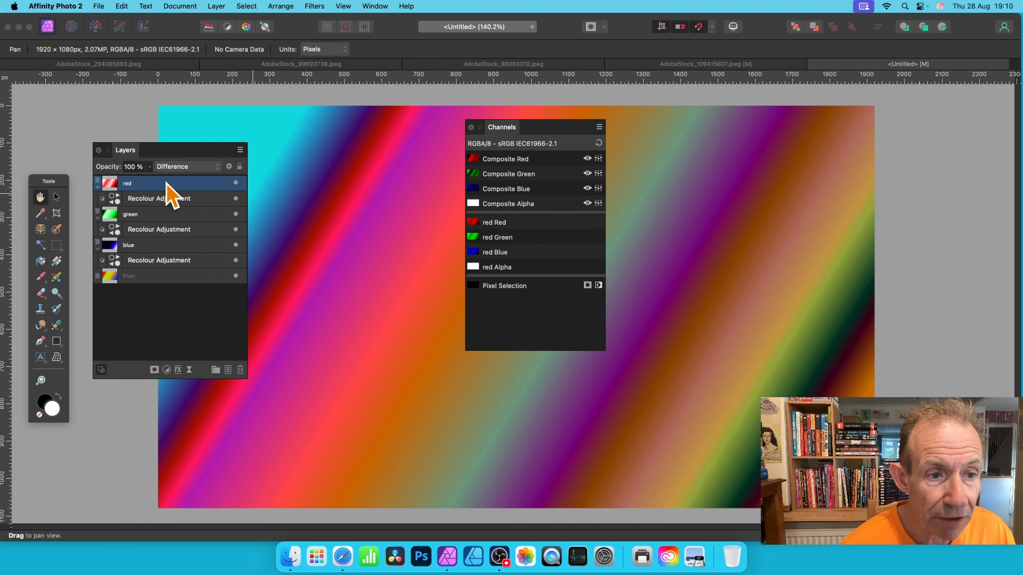
pyautogui.click(195, 167)
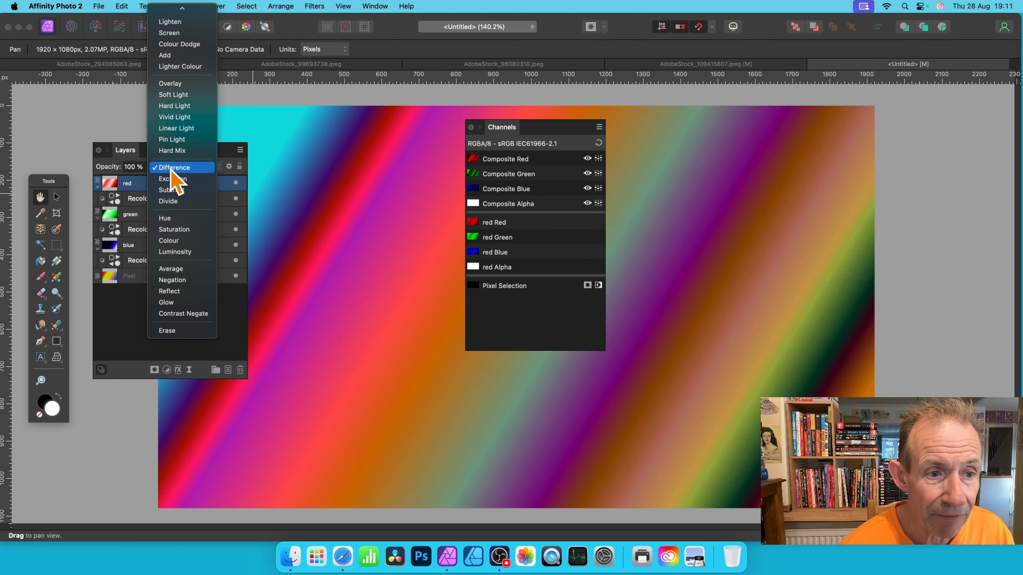
pyautogui.click(172, 170)
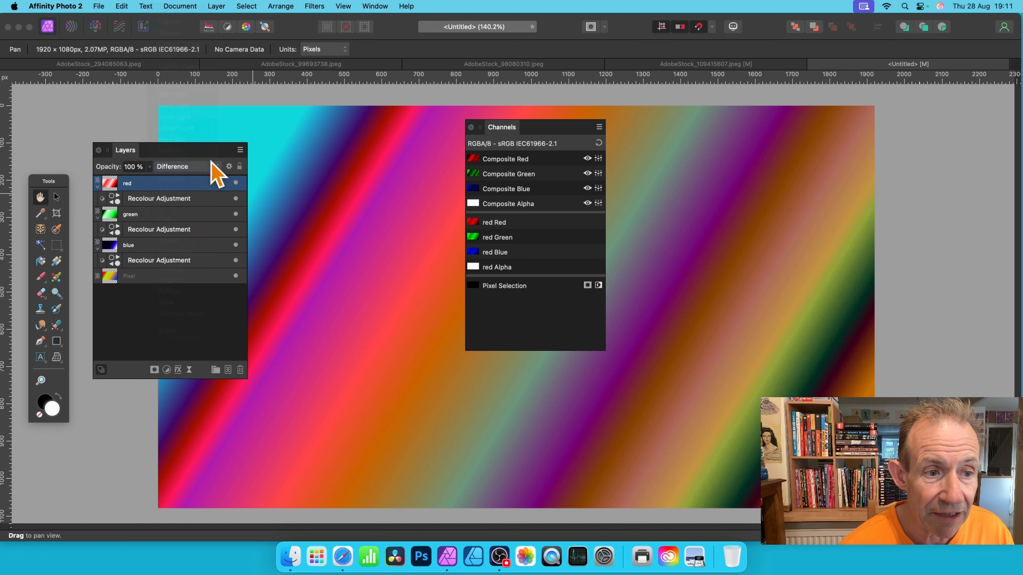
pyautogui.click(176, 199)
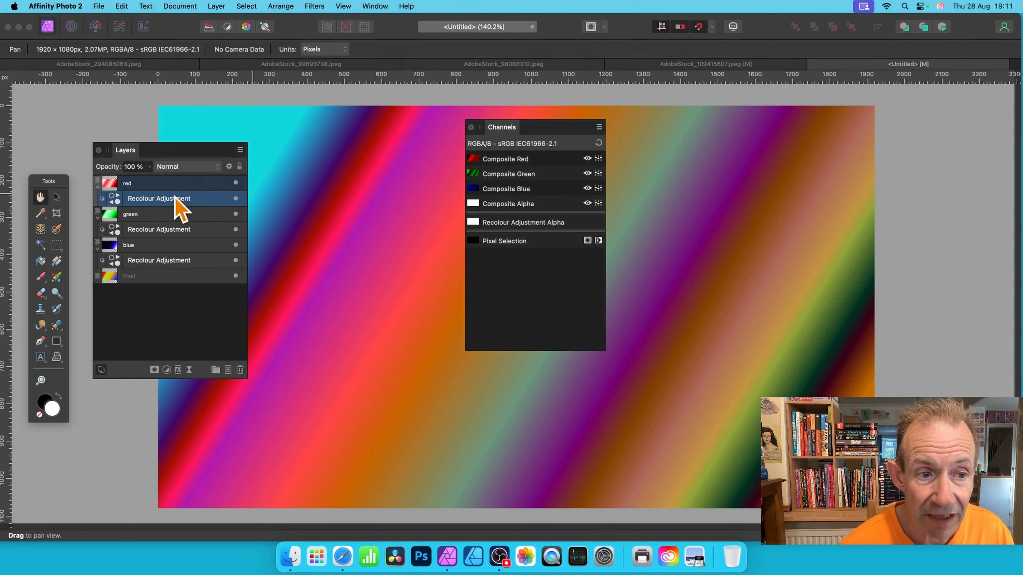
pyautogui.click(186, 167)
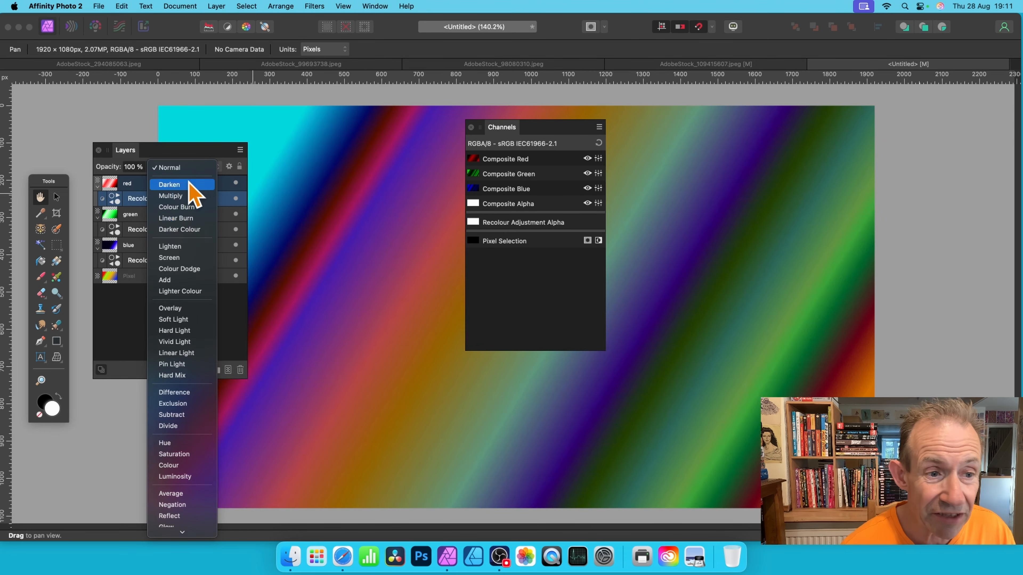
pyautogui.click(187, 168)
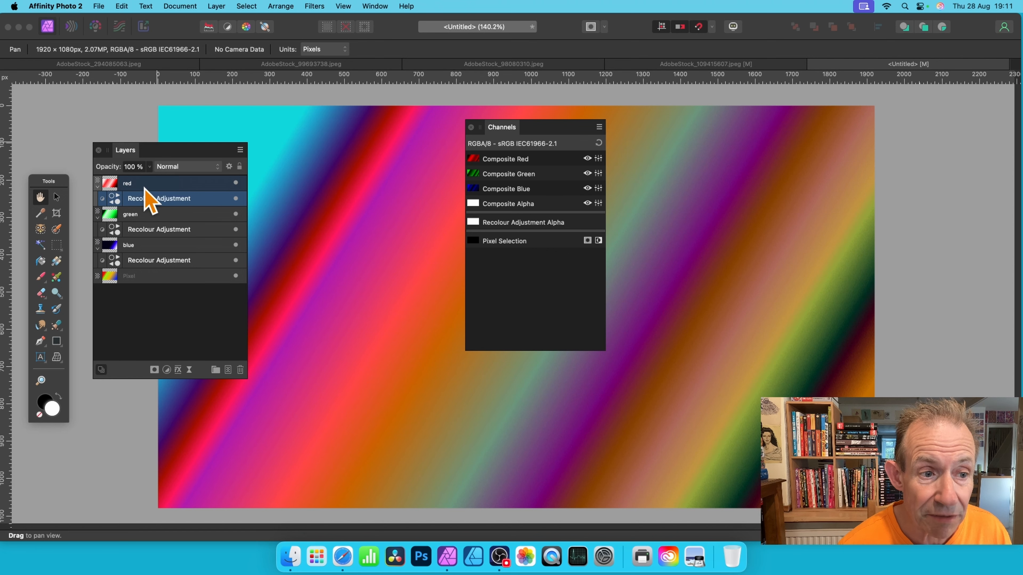
# Try the red layer at 45% opacity and restore it to 100%.
pyautogui.click(122, 184)
pyautogui.click(151, 166)
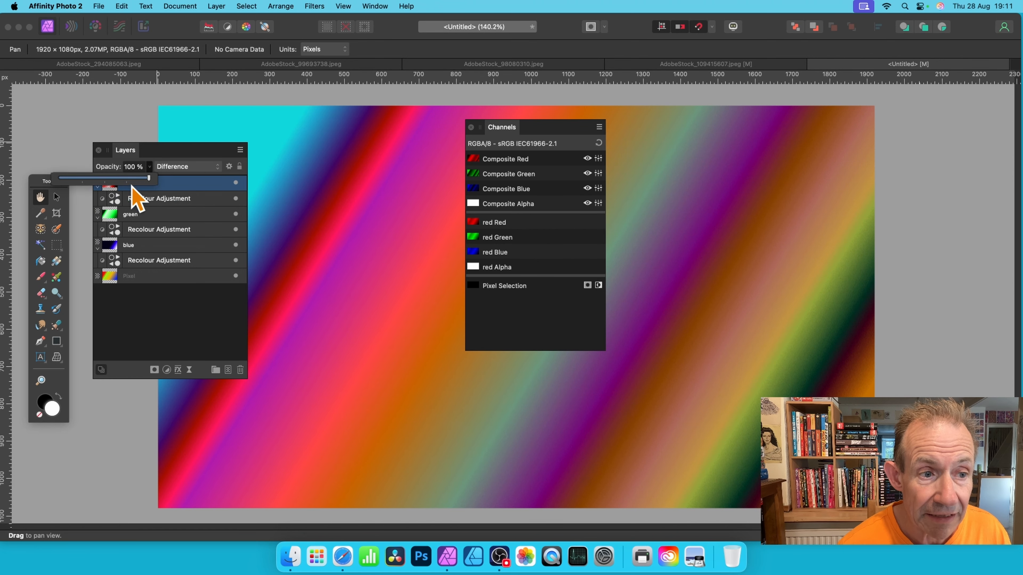
pyautogui.moveTo(102, 178)
pyautogui.mouseDown()
pyautogui.moveTo(72, 178)
pyautogui.moveTo(141, 180)
pyautogui.moveTo(100, 179)
pyautogui.mouseUp()
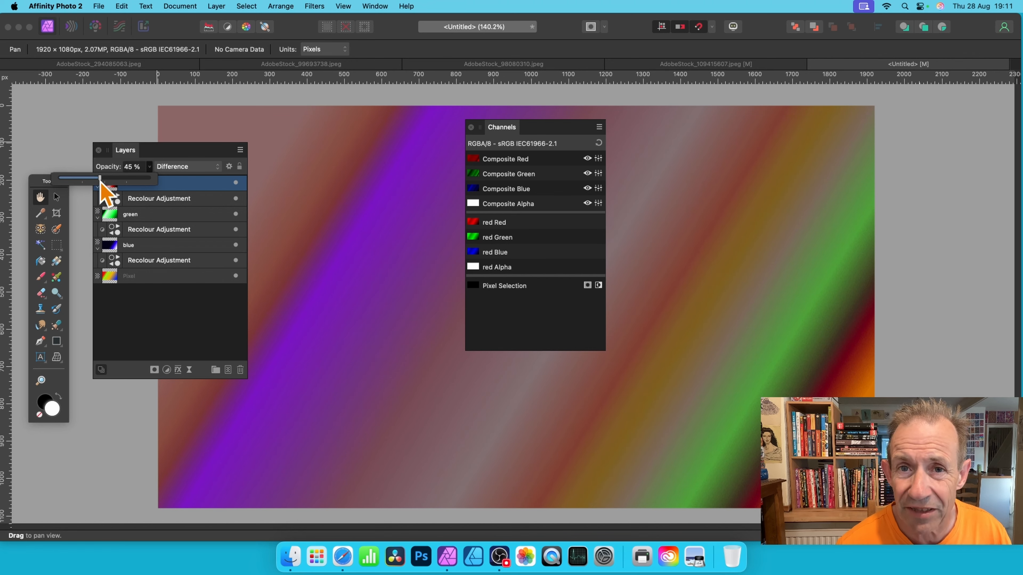
pyautogui.moveTo(101, 182); pyautogui.dragTo(149, 184)
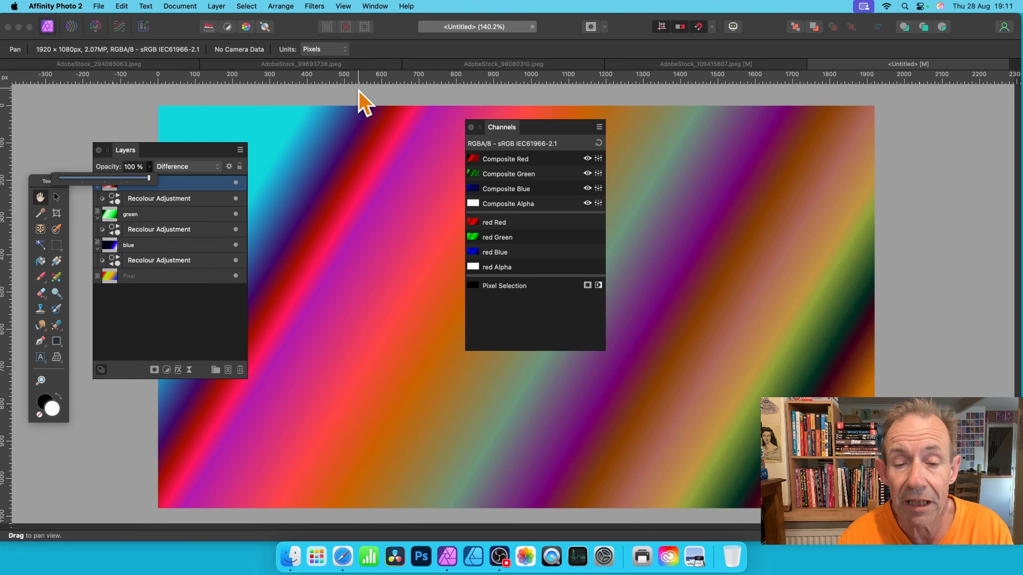
# Move the Channels panel slightly and view the green layer's individual channels.
pyautogui.moveTo(501, 128); pyautogui.dragTo(522, 124)
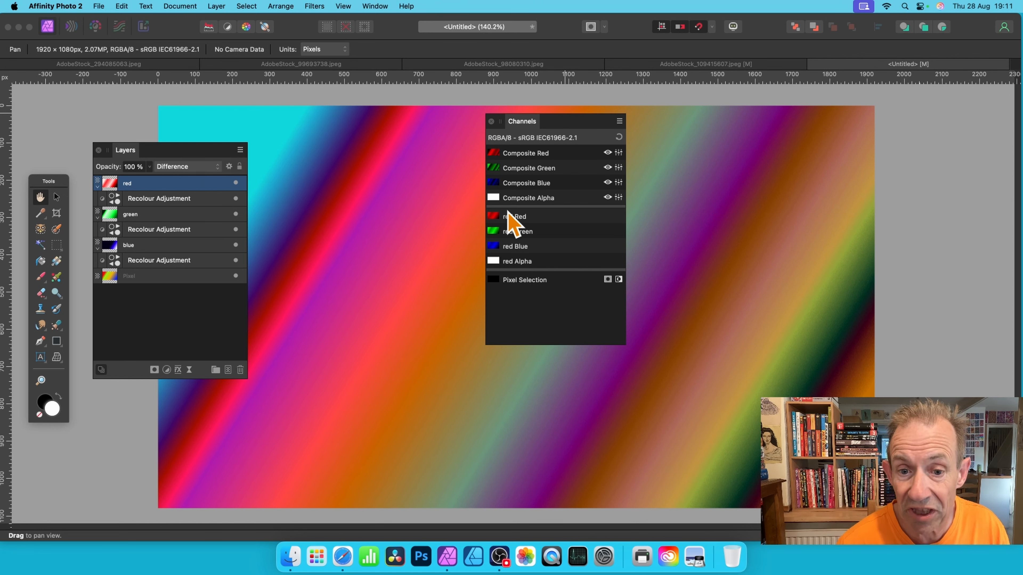
pyautogui.click(138, 216)
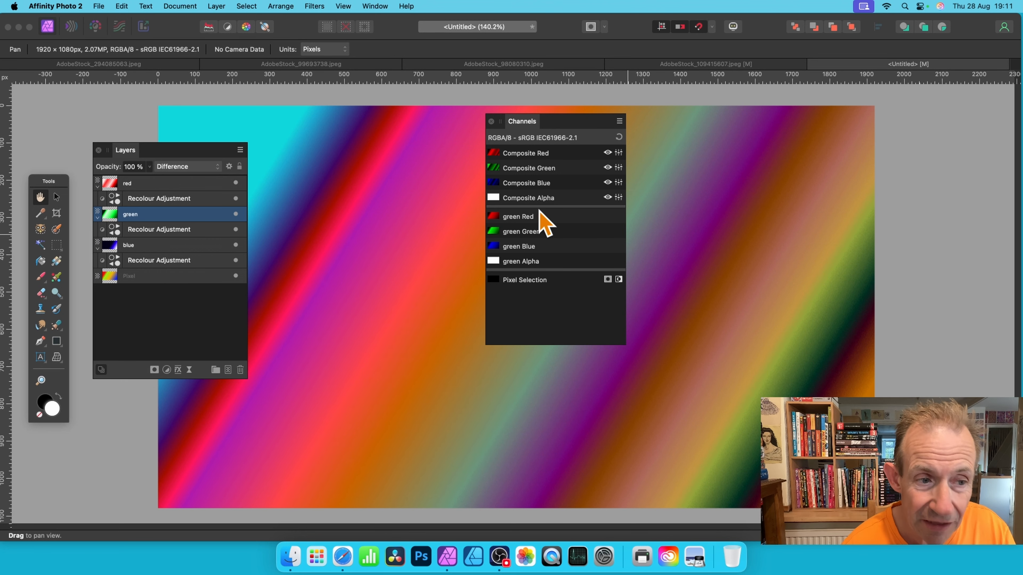
# Add a live Twirl distortion filter to the red layer.
pyautogui.click(125, 183)
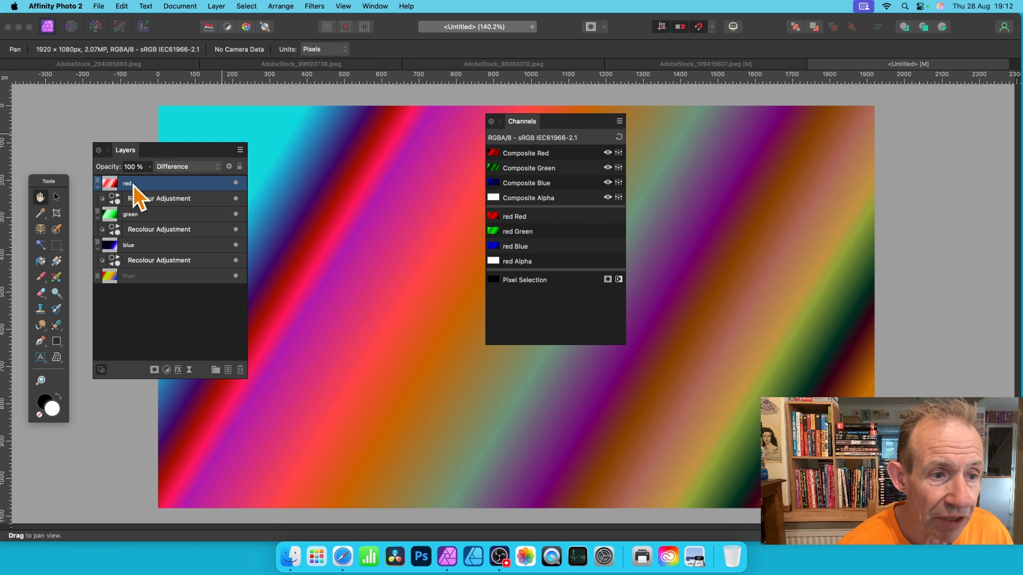
pyautogui.click(216, 6)
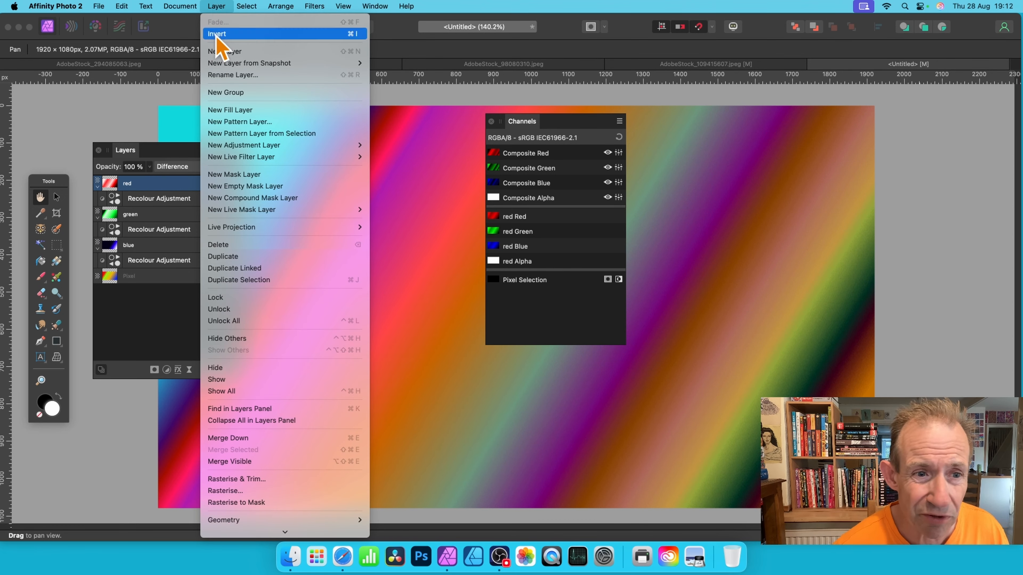
pyautogui.moveTo(254, 159)
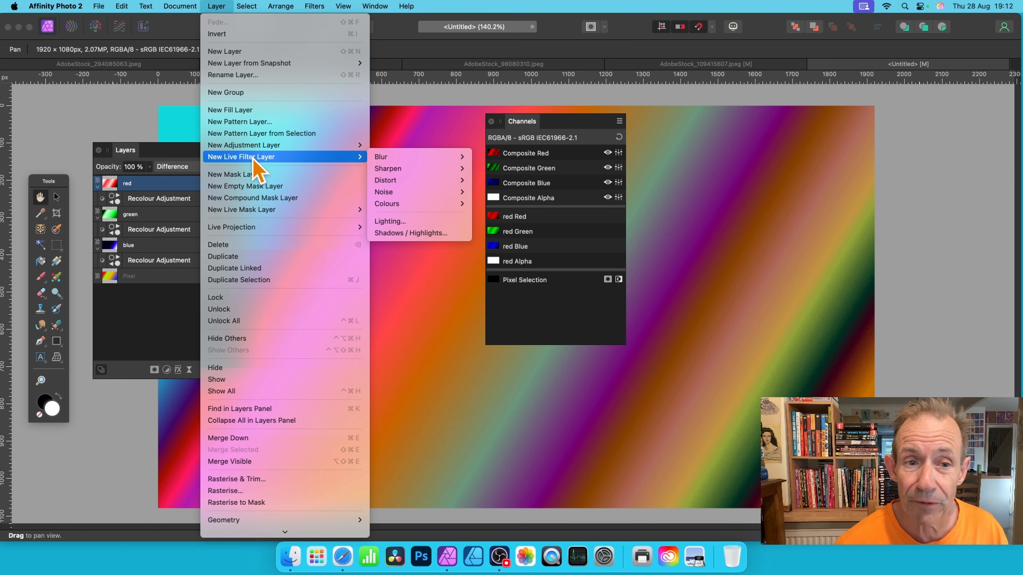
pyautogui.moveTo(439, 182)
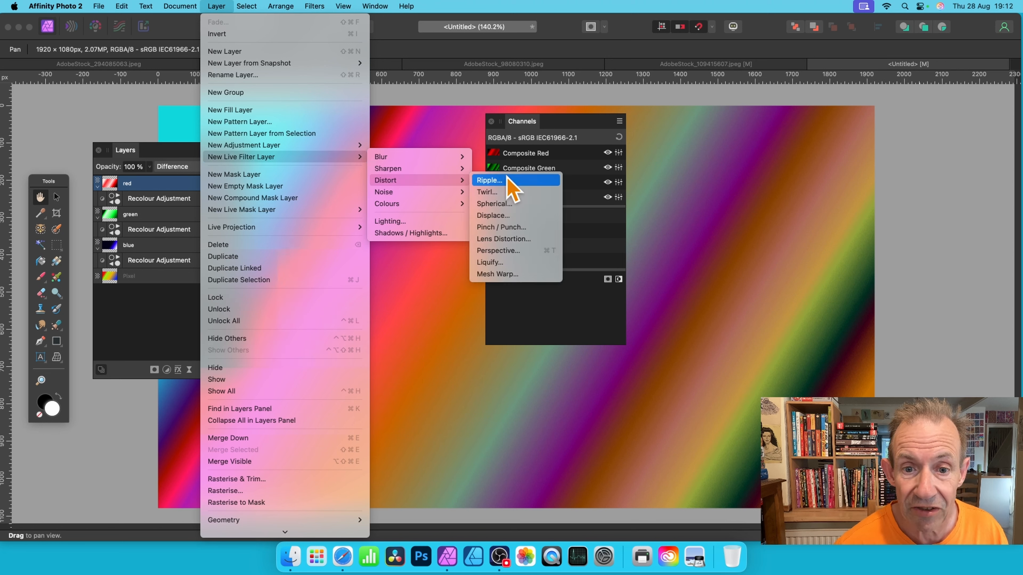
pyautogui.click(504, 192)
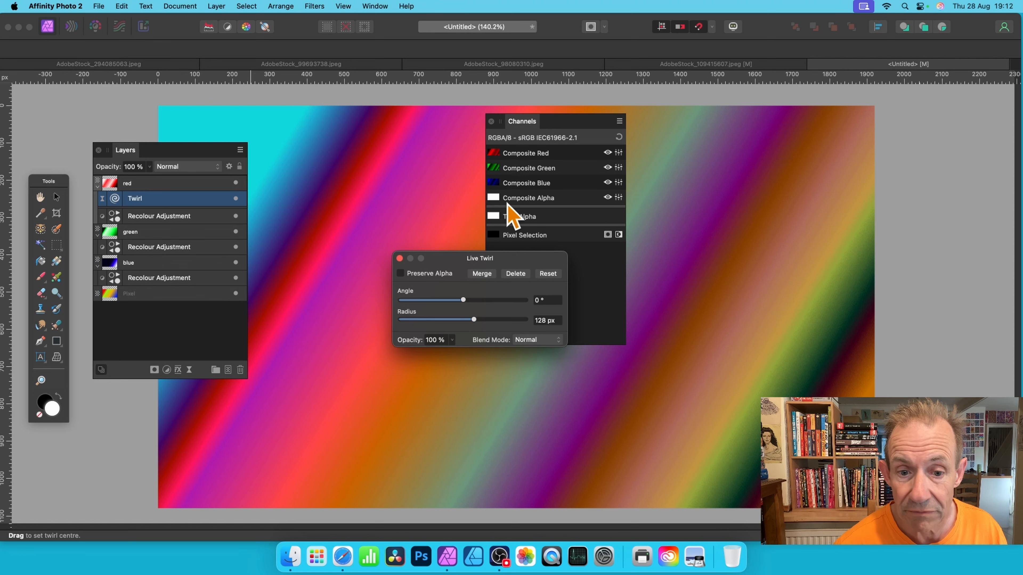
# Set the red layer's Twirl to 468.1° with a 712.8 px radius and Preserve Alpha, centre it slightly below-left of the image's middle, and close its settings.
pyautogui.moveTo(481, 300); pyautogui.dragTo(521, 320)
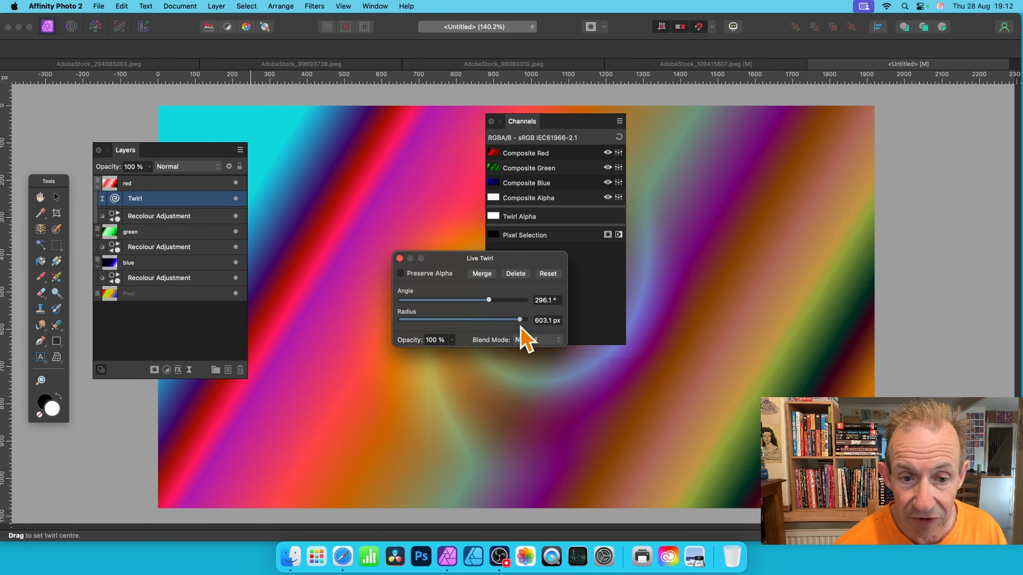
pyautogui.click(402, 273)
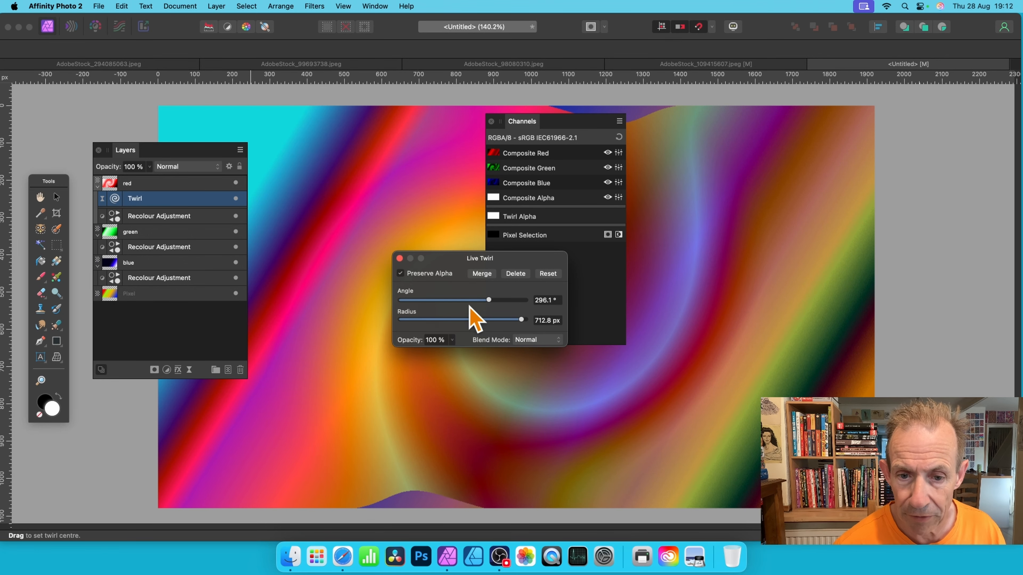
pyautogui.moveTo(489, 301)
pyautogui.mouseDown()
pyautogui.moveTo(516, 302)
pyautogui.moveTo(503, 301)
pyautogui.mouseUp()
pyautogui.moveTo(365, 285); pyautogui.dragTo(458, 352)
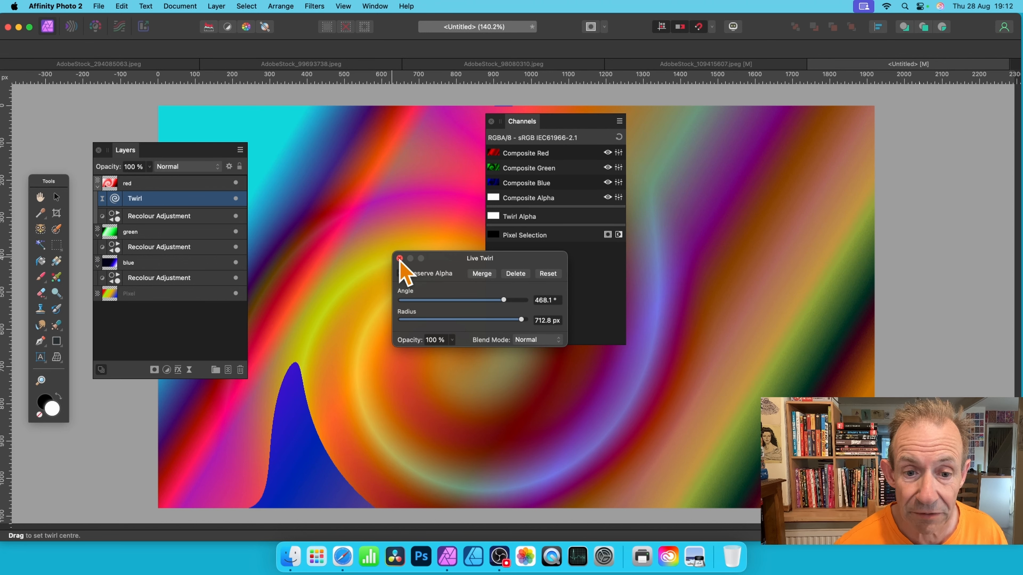
pyautogui.moveTo(441, 258); pyautogui.dragTo(471, 239)
pyautogui.click(430, 239)
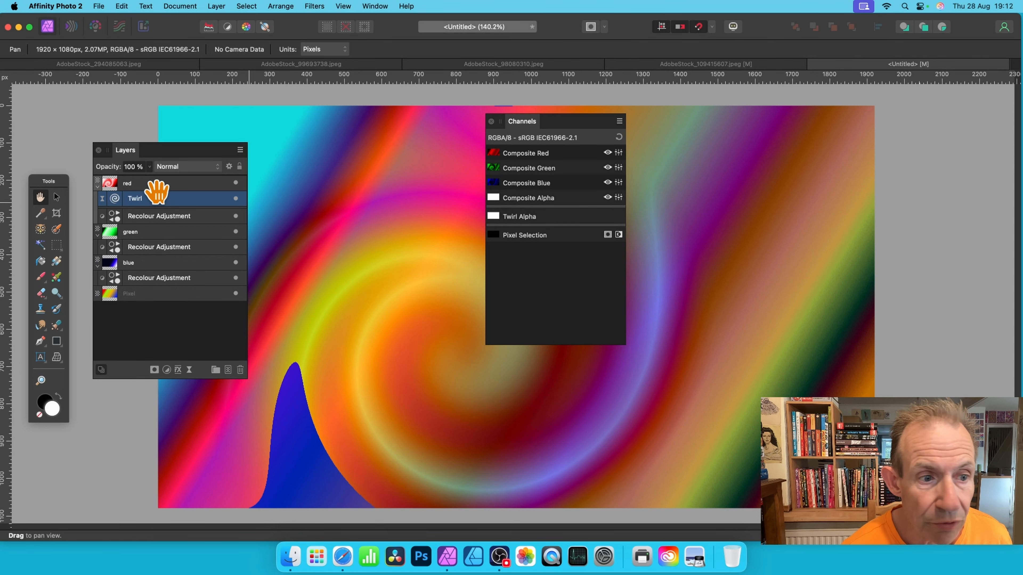
# Copy the red layer's Twirl filter into the green and blue layers, above their Recolour adjustments.
pyautogui.rightClick(142, 199)
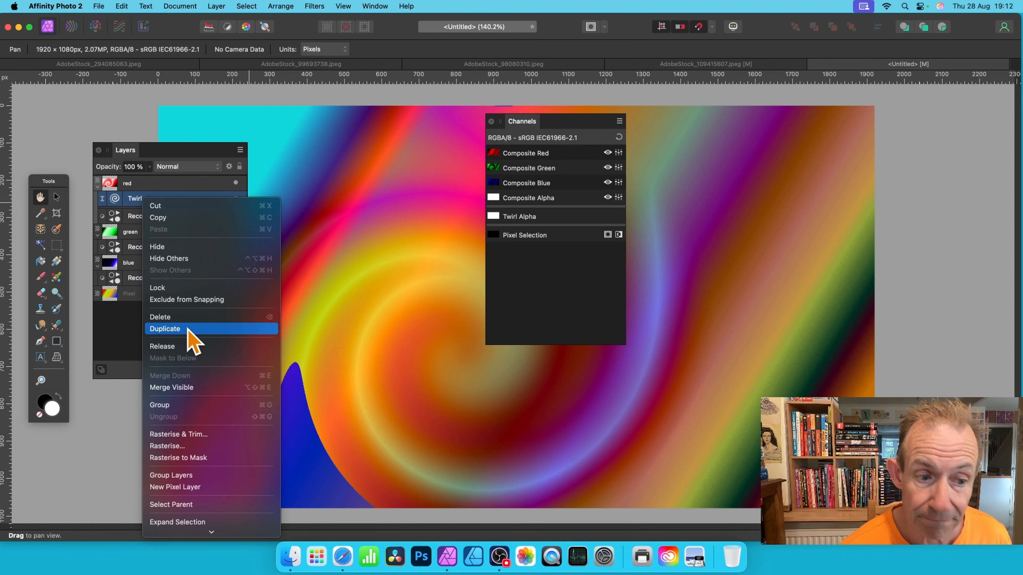
pyautogui.click(112, 355)
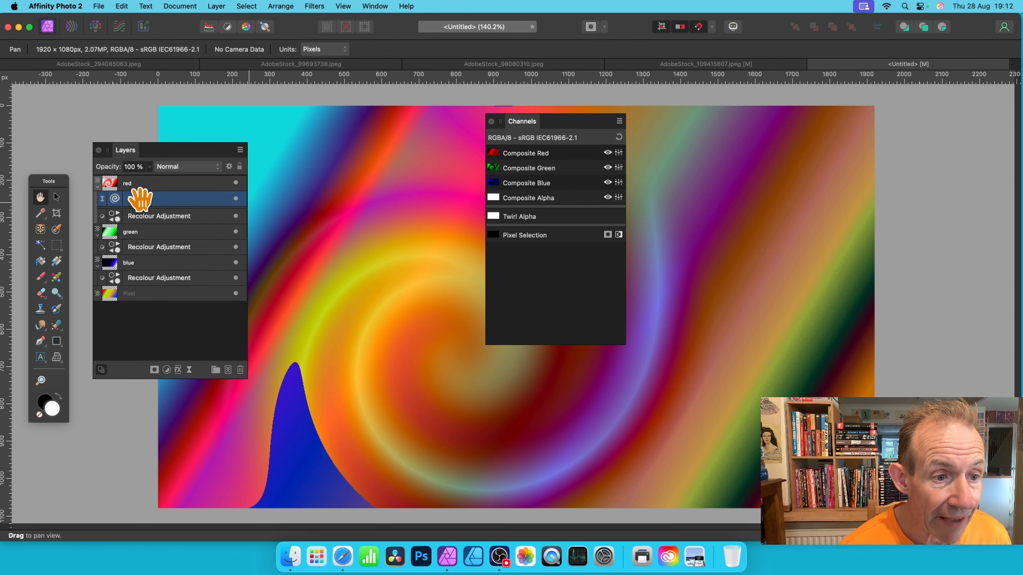
pyautogui.moveTo(140, 197); pyautogui.dragTo(153, 237)
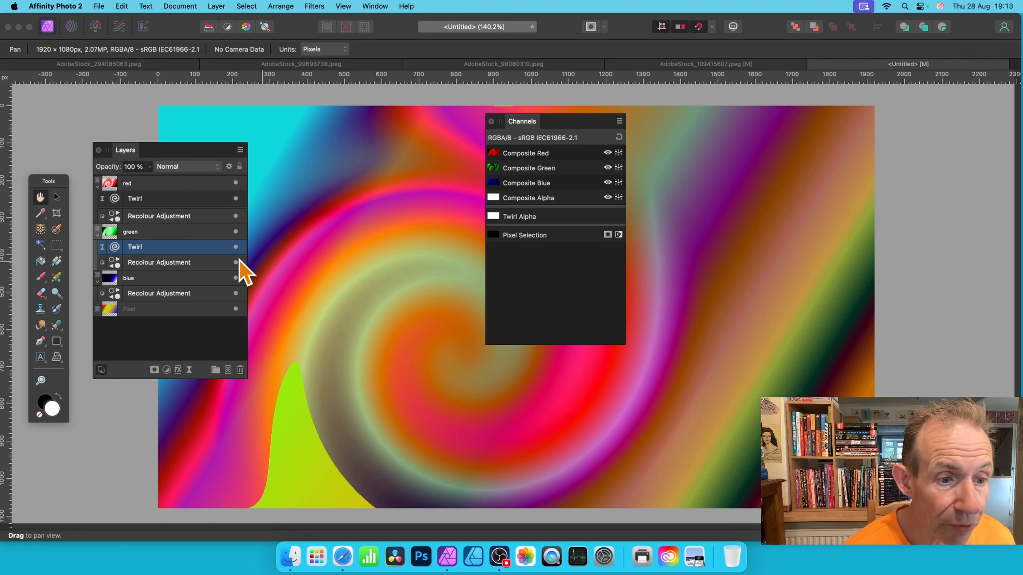
pyautogui.moveTo(146, 249); pyautogui.dragTo(147, 290)
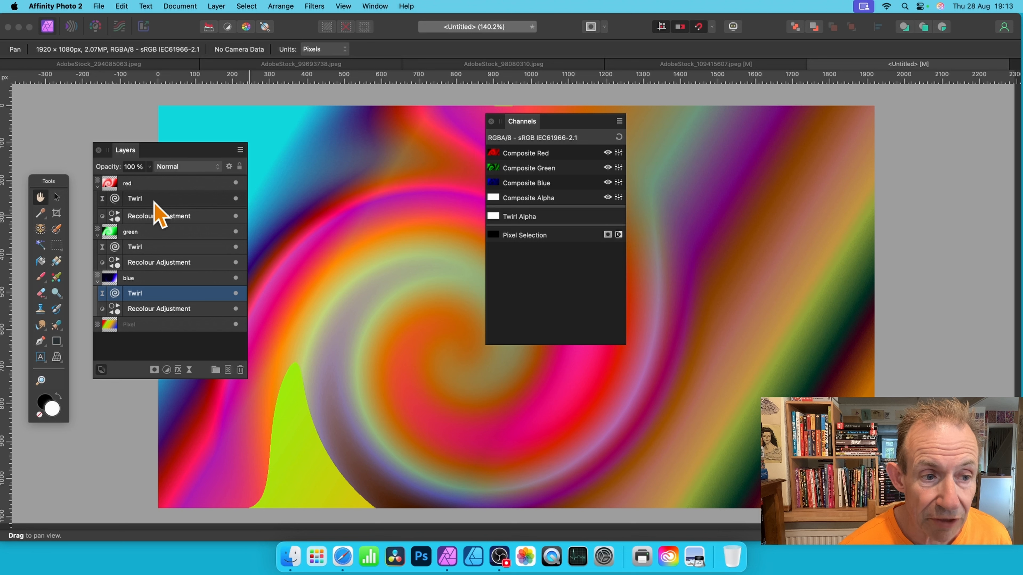
# Set the angle of the red layer's Twirl filter to 623.3°.
pyautogui.click(118, 204)
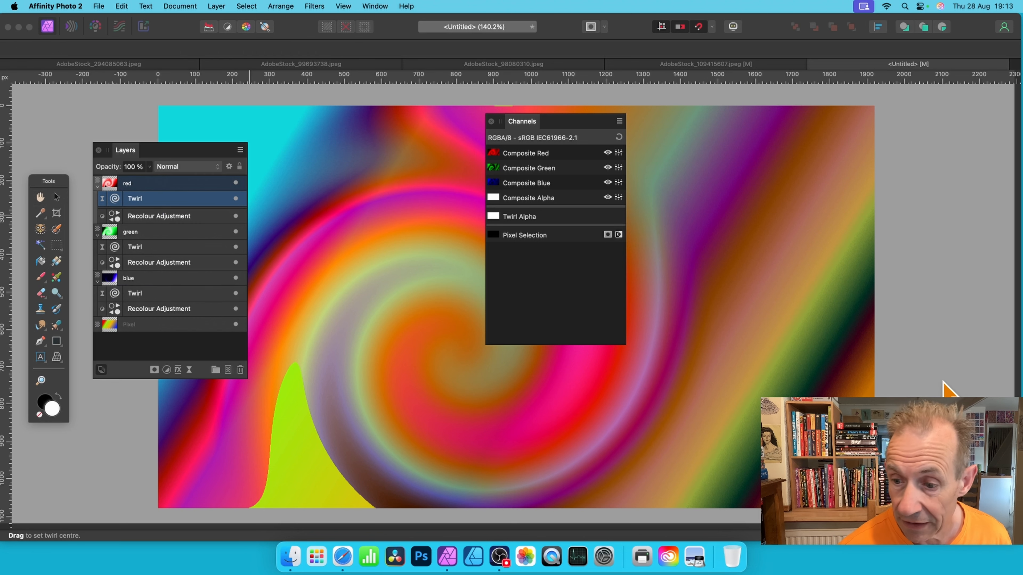
pyautogui.moveTo(886, 423); pyautogui.dragTo(483, 198)
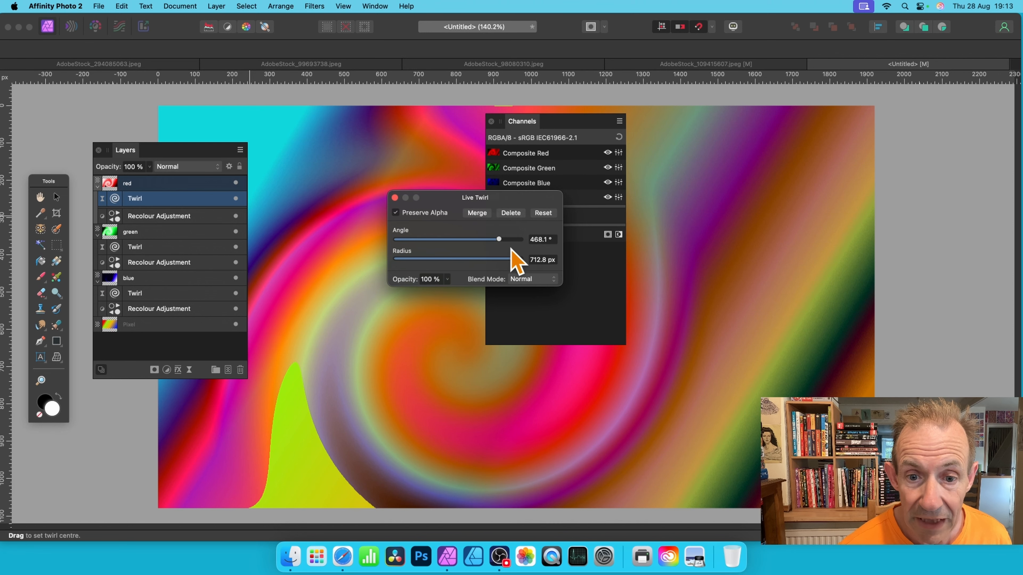
pyautogui.moveTo(500, 242); pyautogui.dragTo(514, 242)
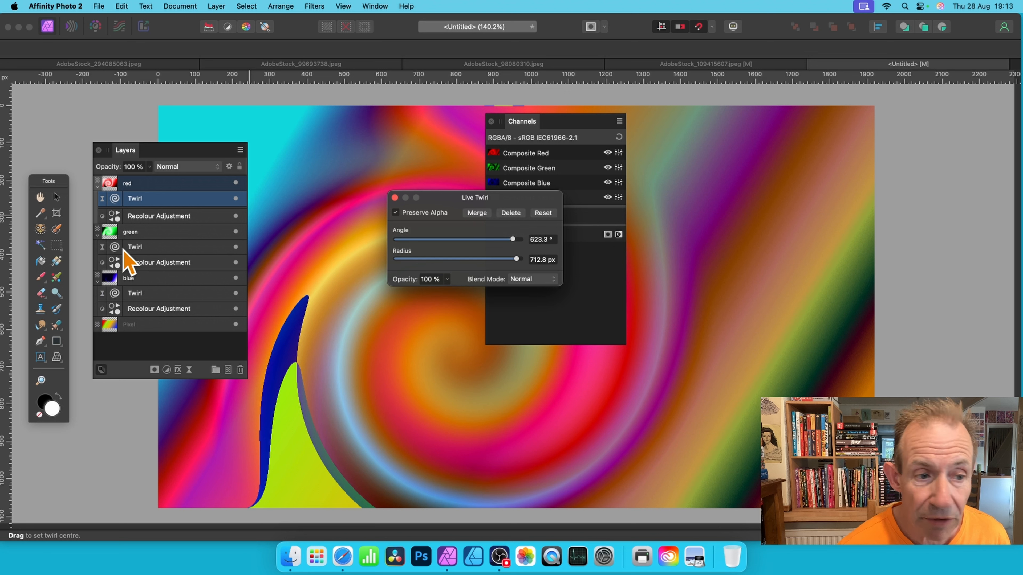
# Set the green layer's Twirl angle to -397.1° and move its centre to the image's upper-left area.
pyautogui.click(116, 251)
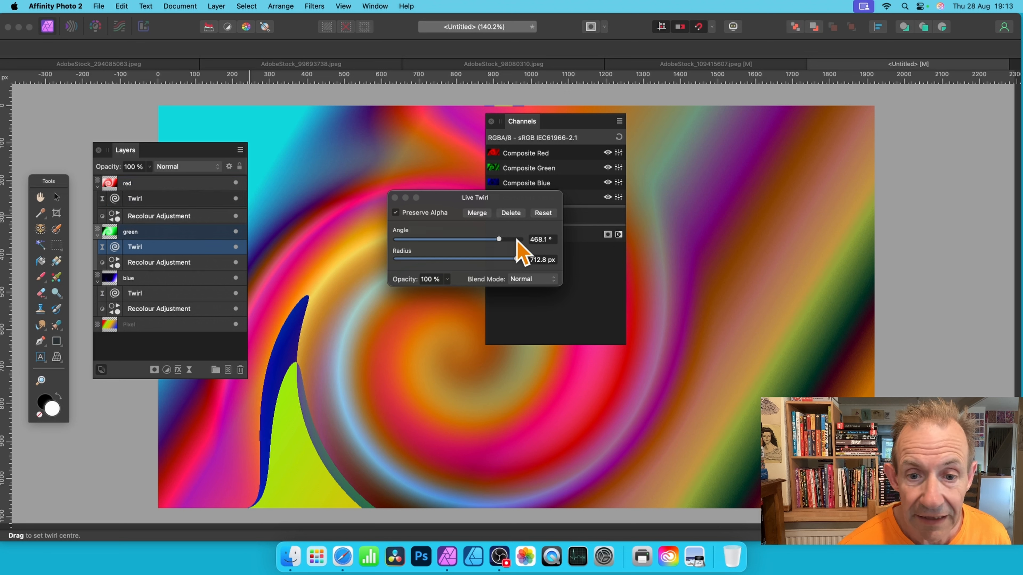
pyautogui.moveTo(499, 240); pyautogui.dragTo(423, 240)
pyautogui.moveTo(347, 276); pyautogui.dragTo(277, 197)
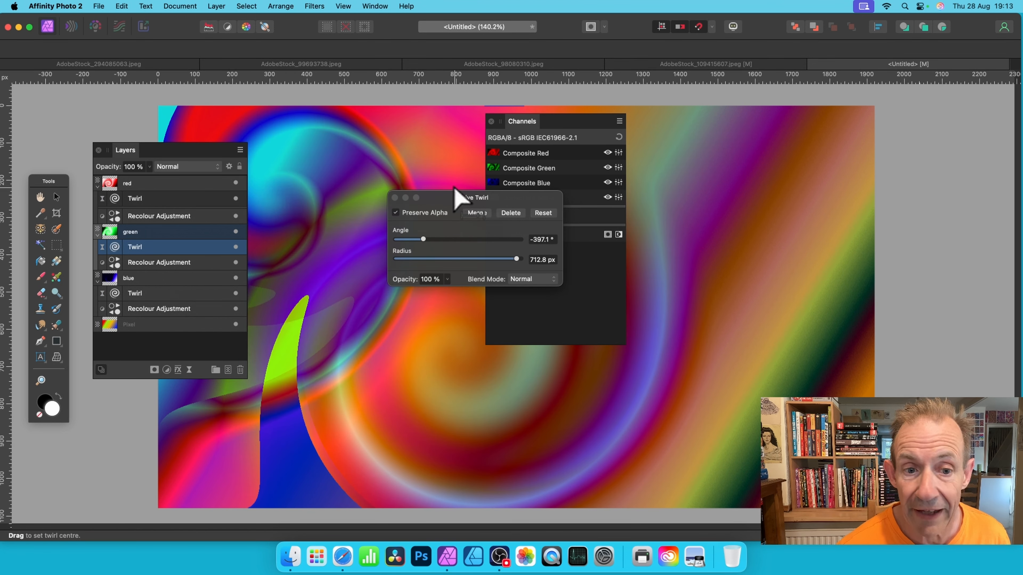
pyautogui.moveTo(455, 201); pyautogui.dragTo(523, 195)
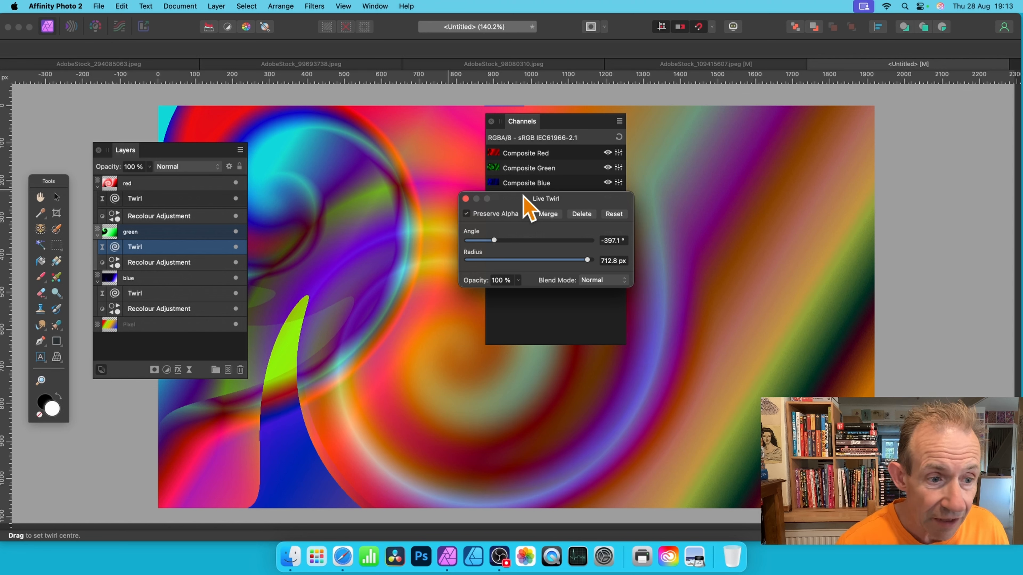
# Set the blue layer's Twirl angle to 211.6°, move its centre towards the image's right edge, and close the filter settings.
pyautogui.click(116, 297)
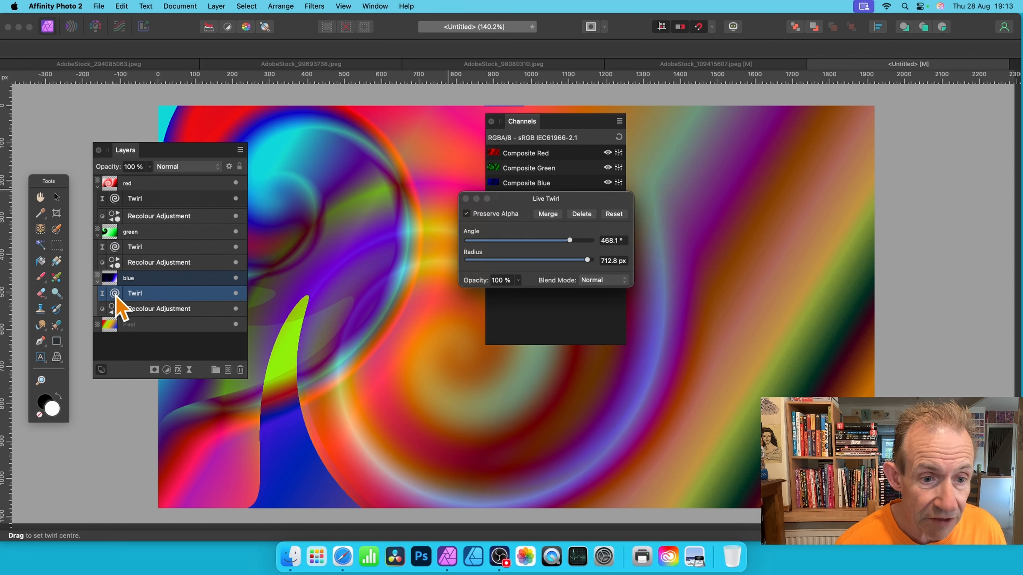
pyautogui.moveTo(571, 242); pyautogui.dragTo(550, 242)
pyautogui.moveTo(605, 382); pyautogui.dragTo(818, 322)
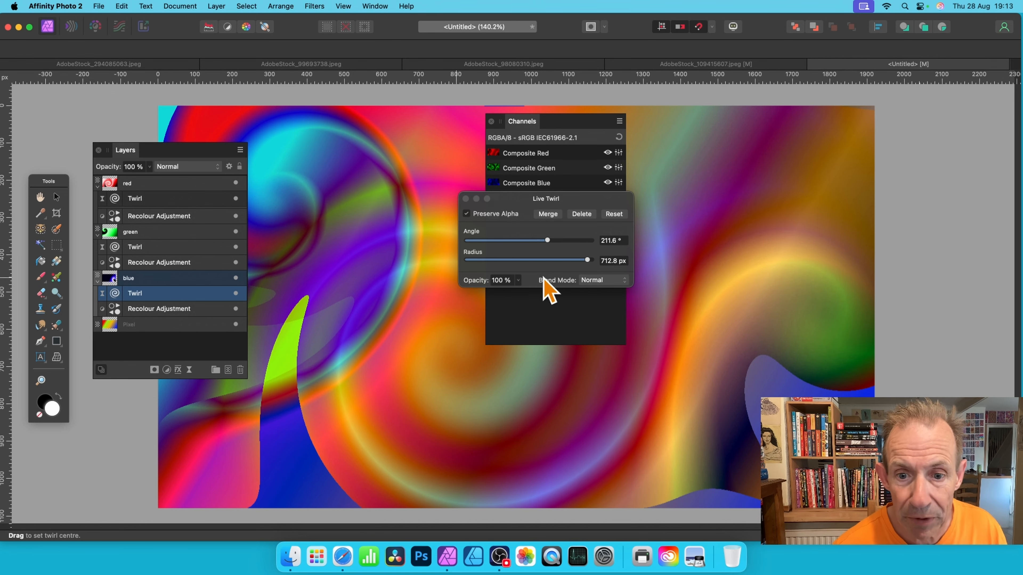
pyautogui.click(466, 198)
pyautogui.moveTo(564, 126); pyautogui.dragTo(643, 120)
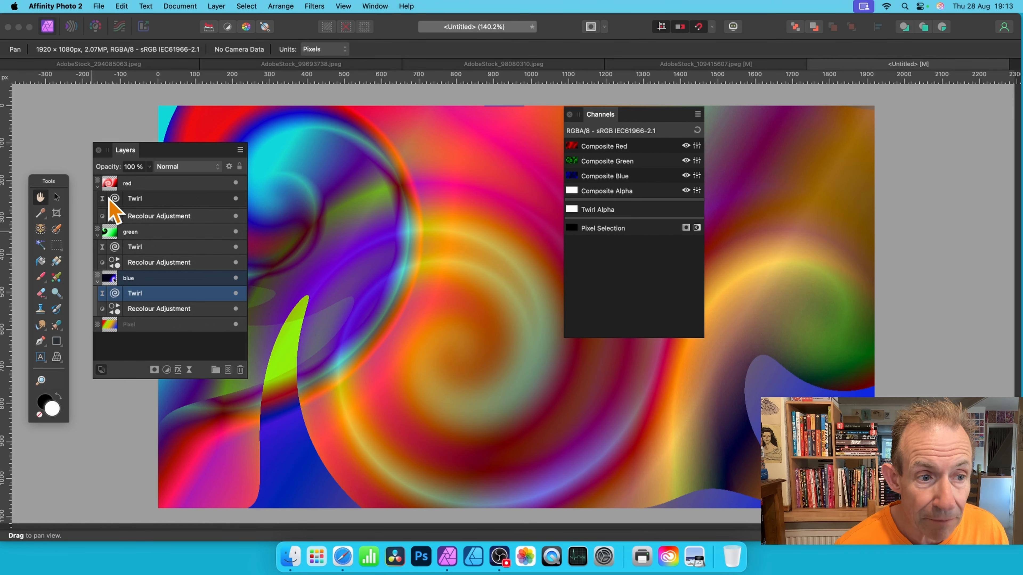
# Compare the image with the red layer, the green layer and the red layer's Twirl filter each temporarily hidden.
pyautogui.click(236, 184)
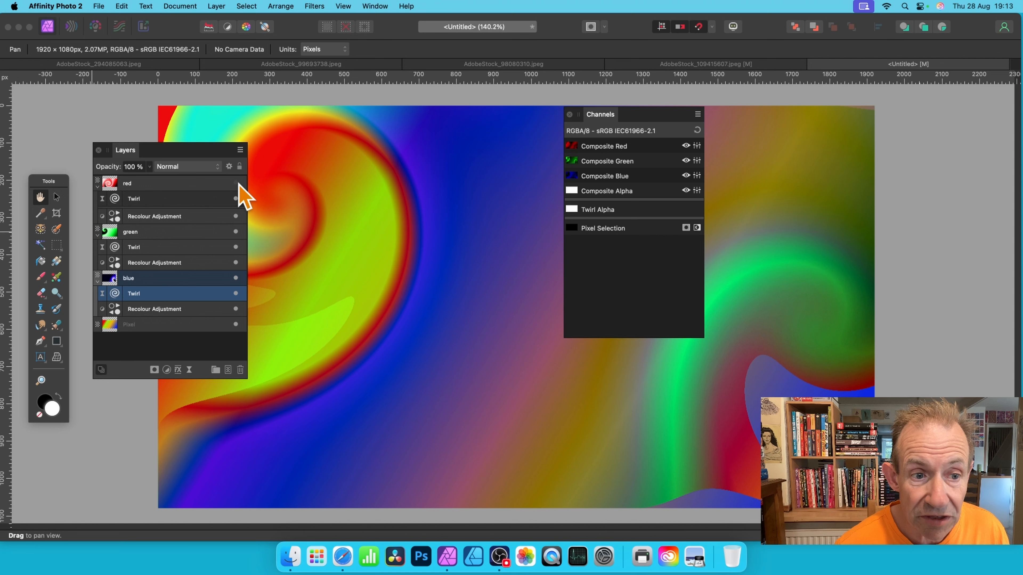
pyautogui.click(236, 184)
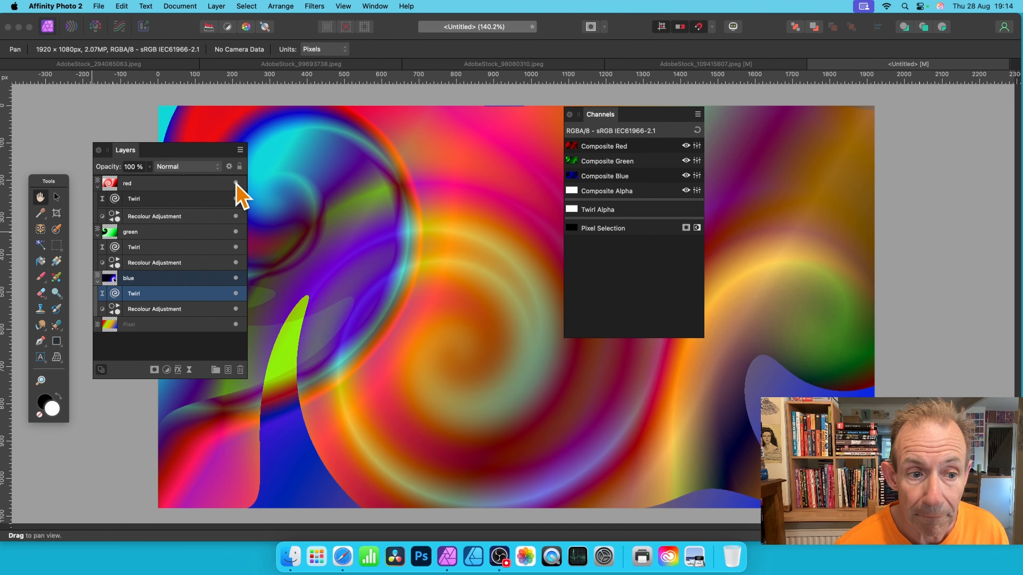
pyautogui.click(236, 232)
pyautogui.click(236, 232)
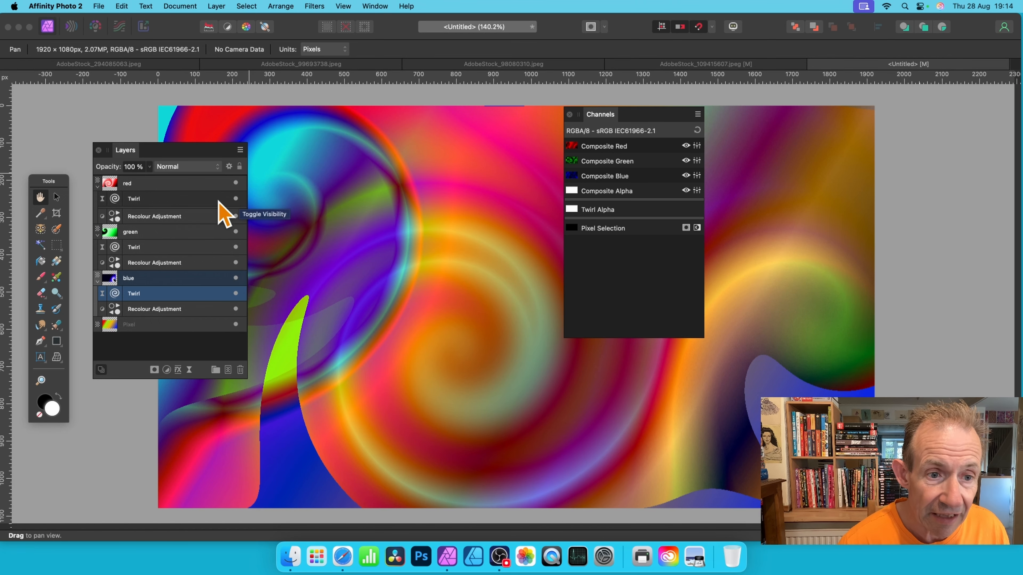
pyautogui.click(235, 199)
pyautogui.click(236, 199)
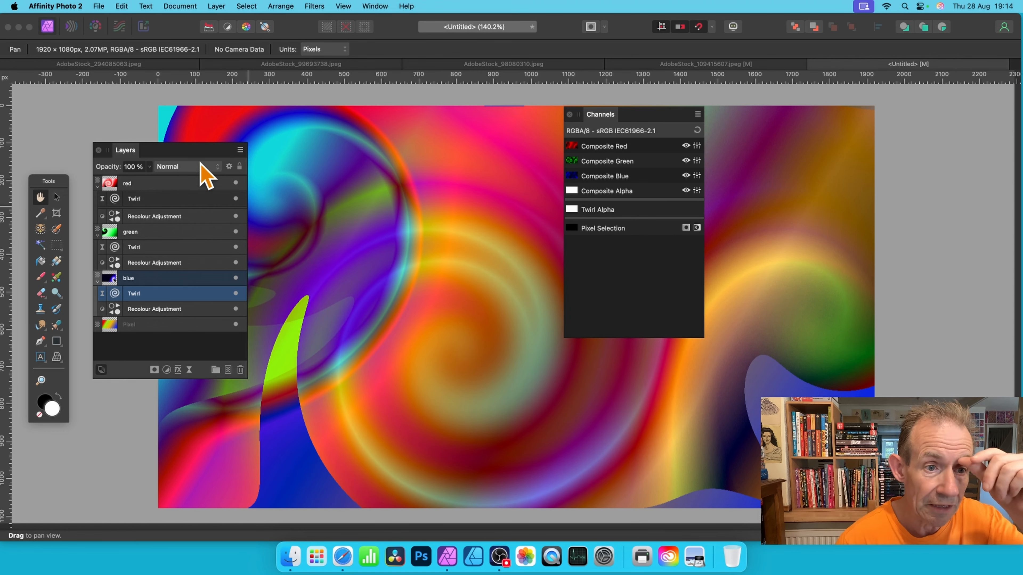
# Merge the red, green, blue and original Pixel layers into a single layer.
pyautogui.moveTo(188, 147); pyautogui.dragTo(155, 116)
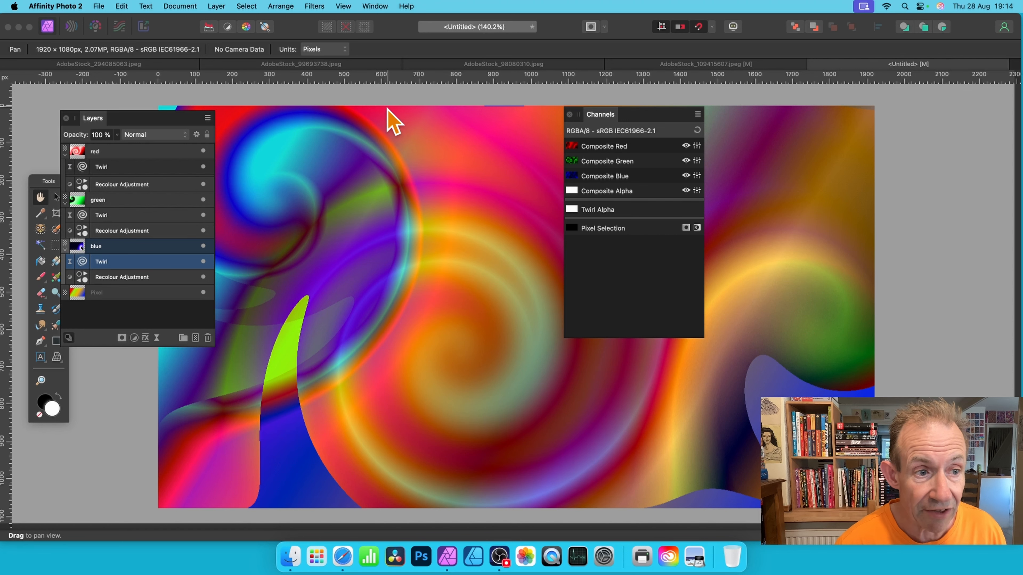
pyautogui.click(111, 152)
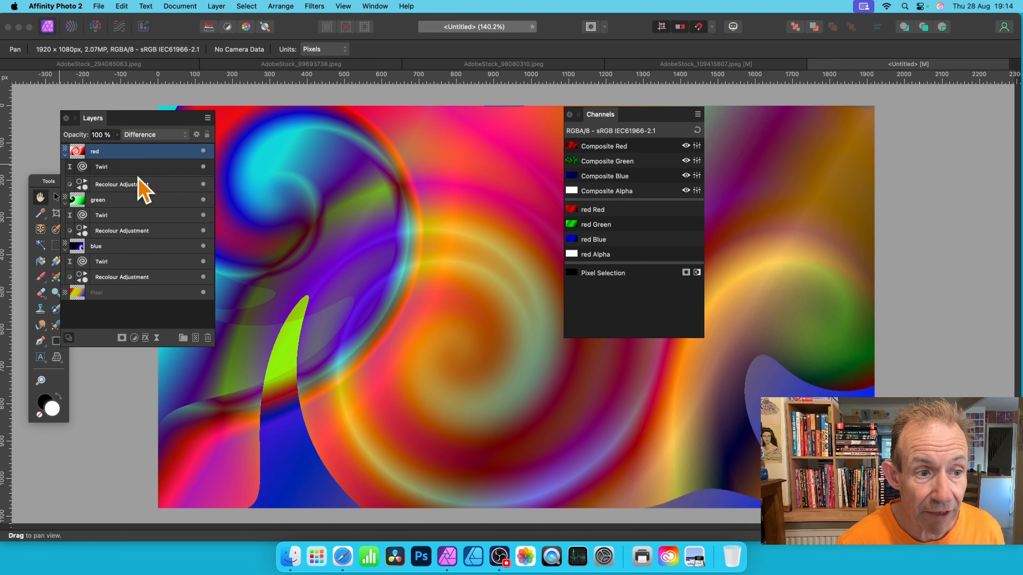
pyautogui.keyDown('super'); pyautogui.click(124, 201); pyautogui.keyUp('super')
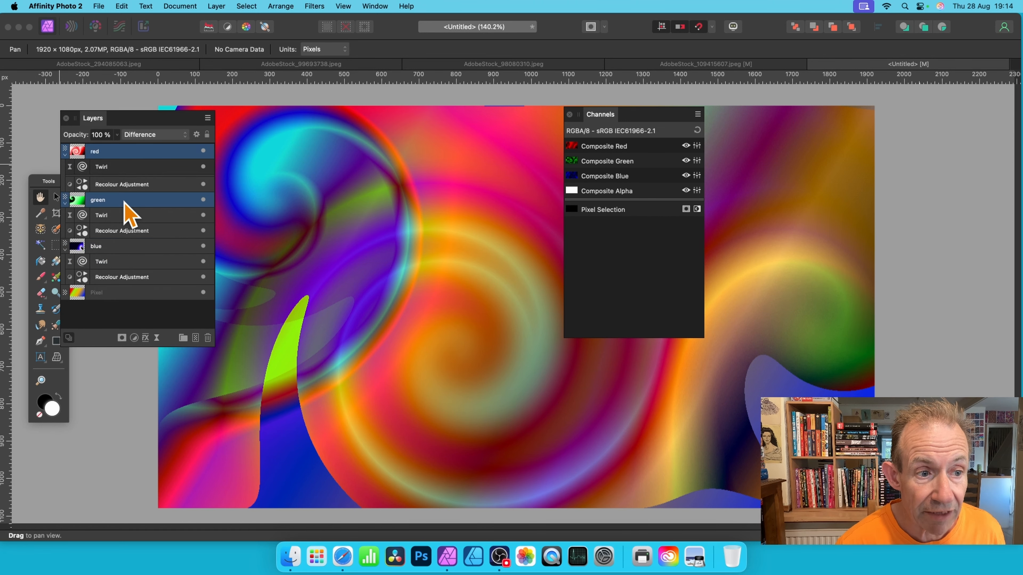
pyautogui.keyDown('super'); pyautogui.click(128, 246); pyautogui.keyUp('super')
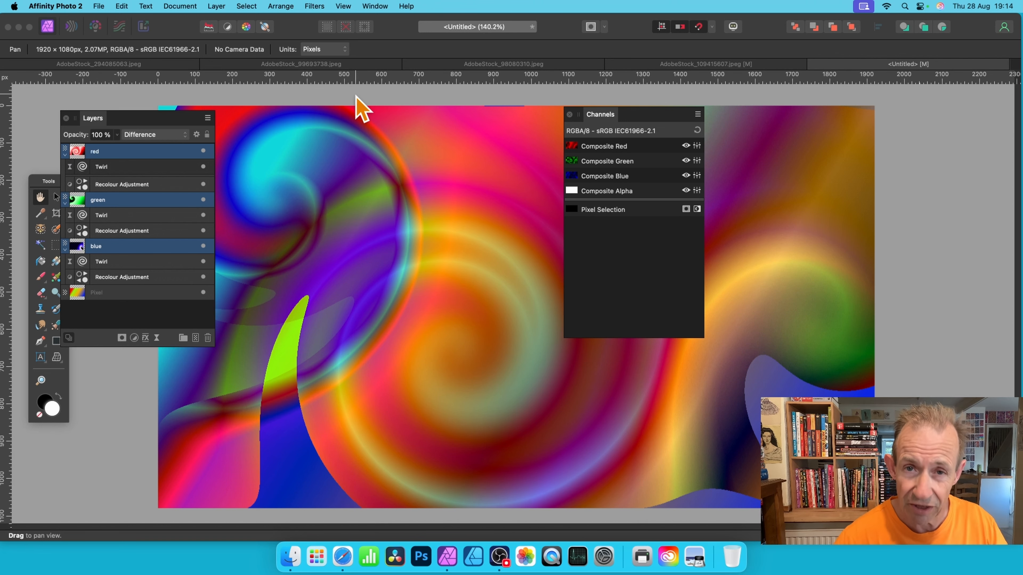
pyautogui.keyDown('super'); pyautogui.click(133, 294); pyautogui.keyUp('super')
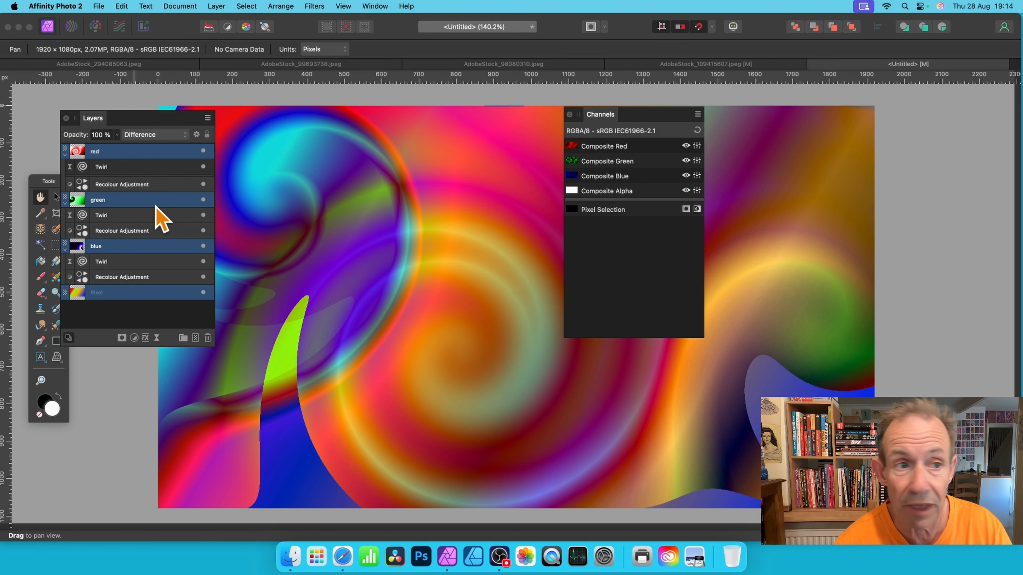
pyautogui.click(219, 4)
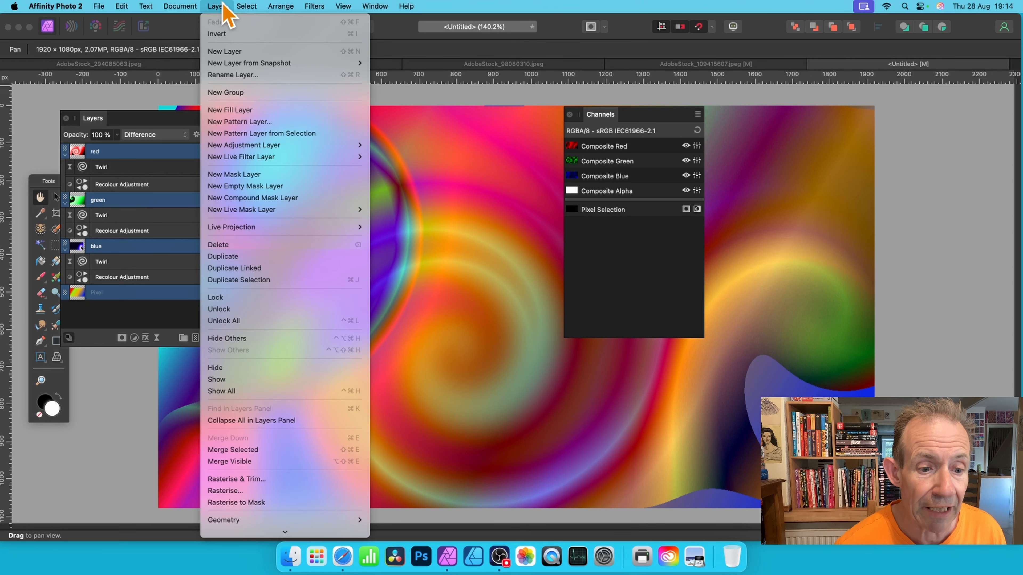
pyautogui.click(269, 451)
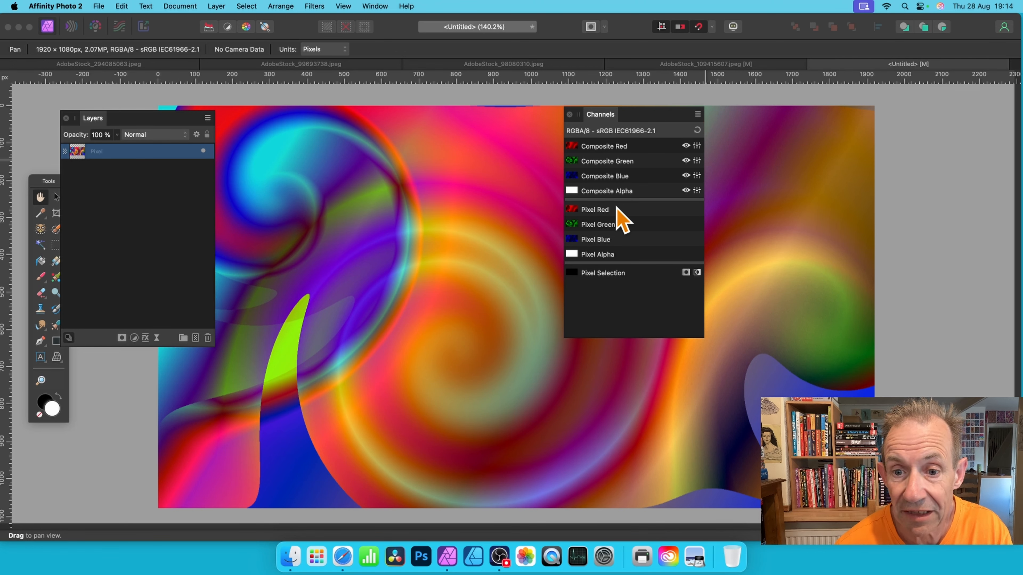
# Create separate greyscale layers from the merged Pixel layer's red, green and blue channels.
pyautogui.moveTo(595, 118); pyautogui.dragTo(503, 111)
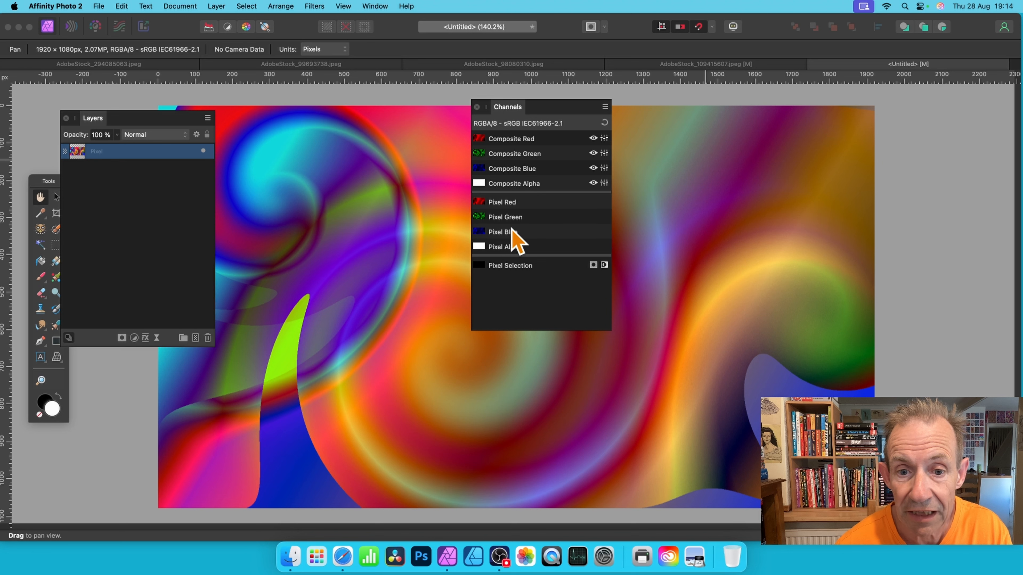
pyautogui.rightClick(535, 206)
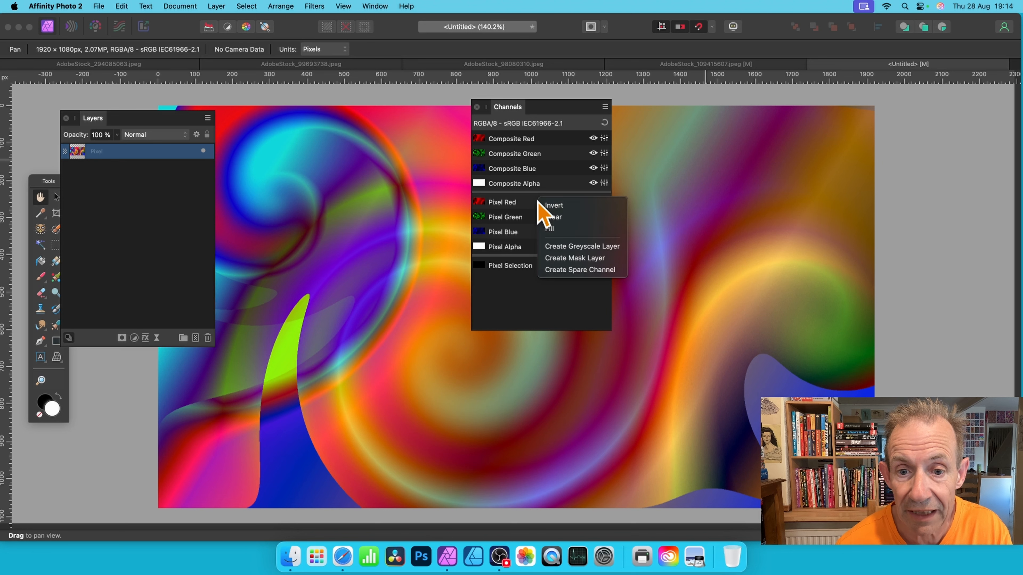
pyautogui.click(578, 248)
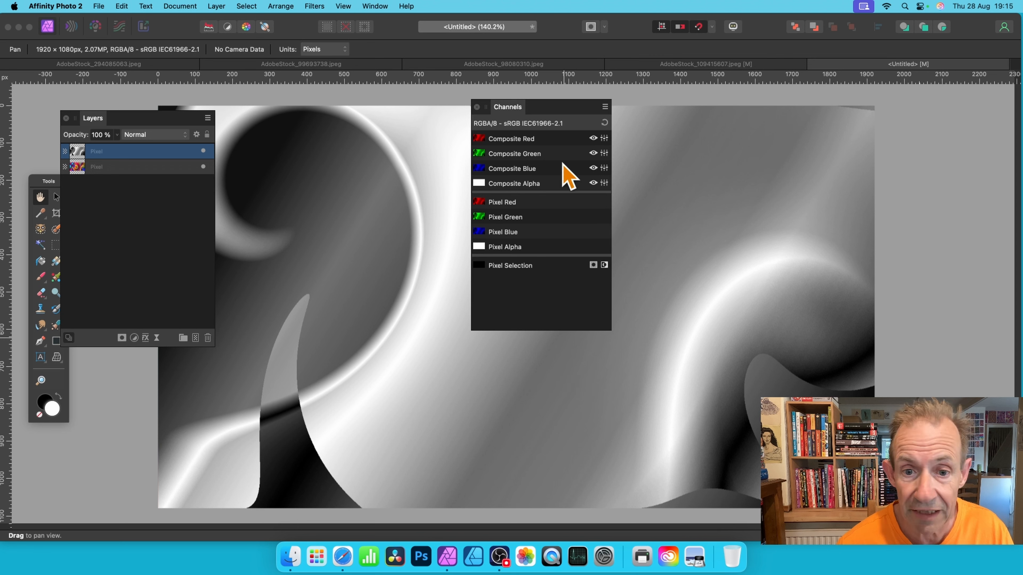
pyautogui.click(121, 167)
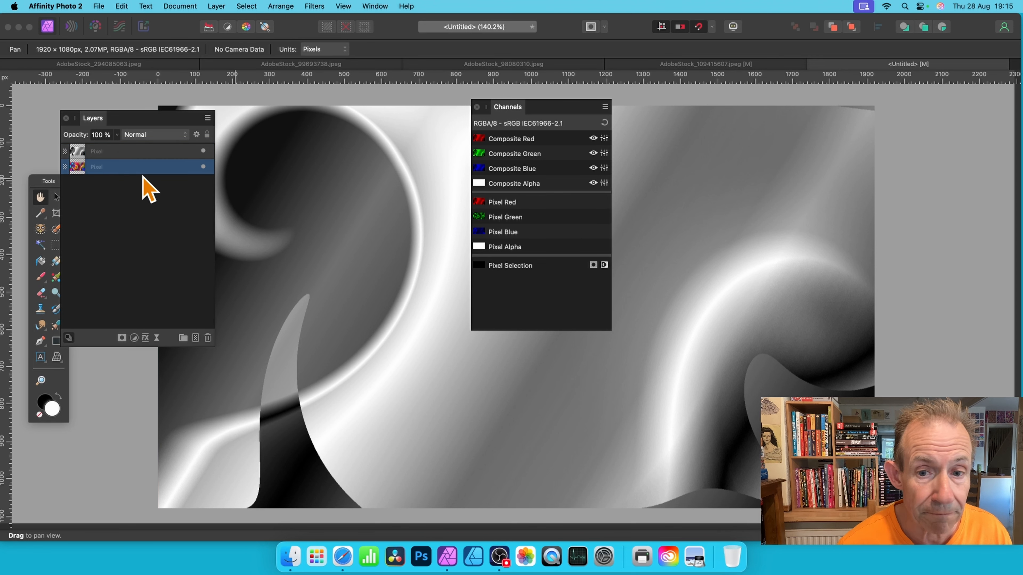
pyautogui.rightClick(542, 217)
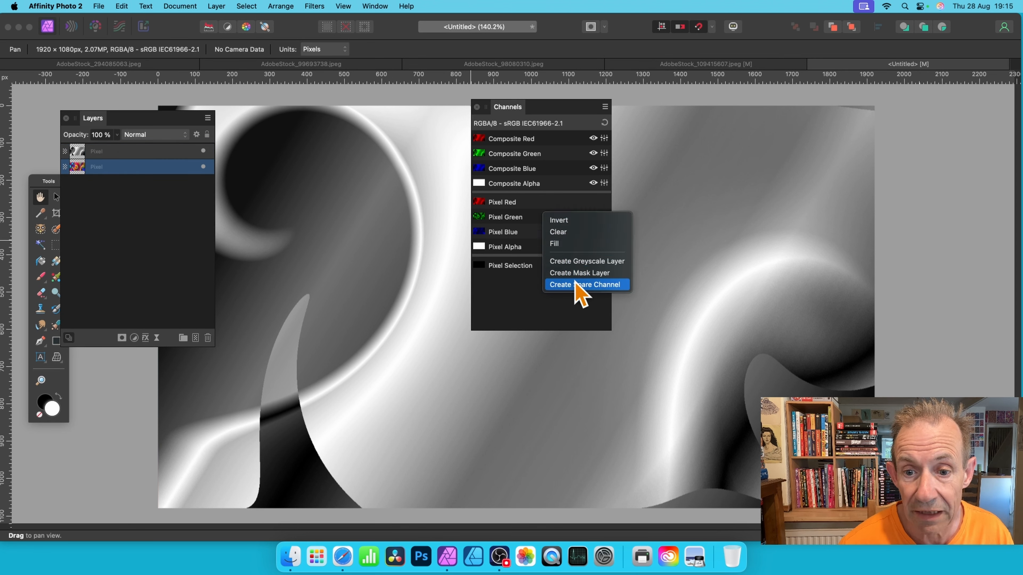
pyautogui.click(588, 262)
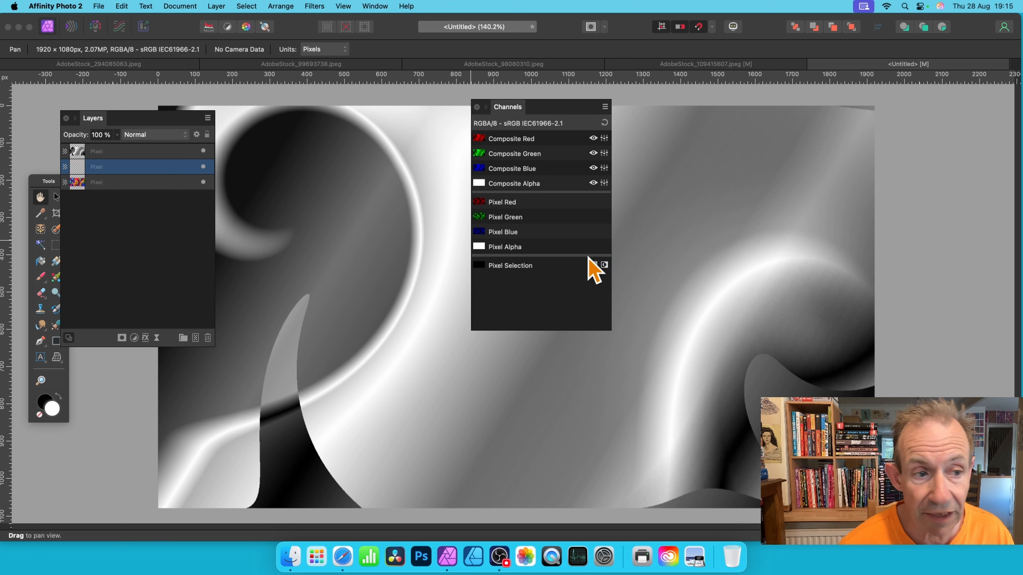
pyautogui.click(134, 181)
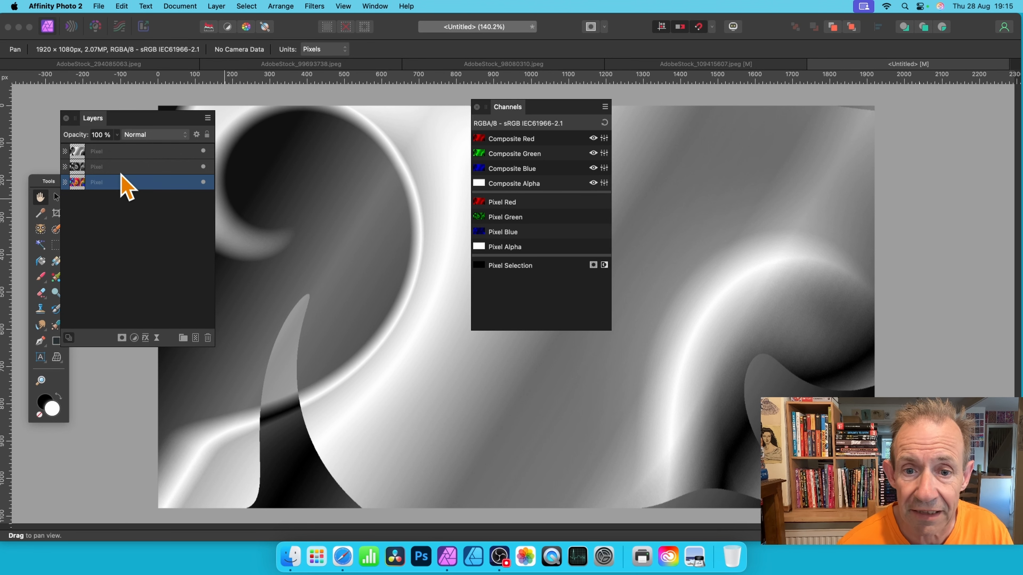
pyautogui.rightClick(531, 234)
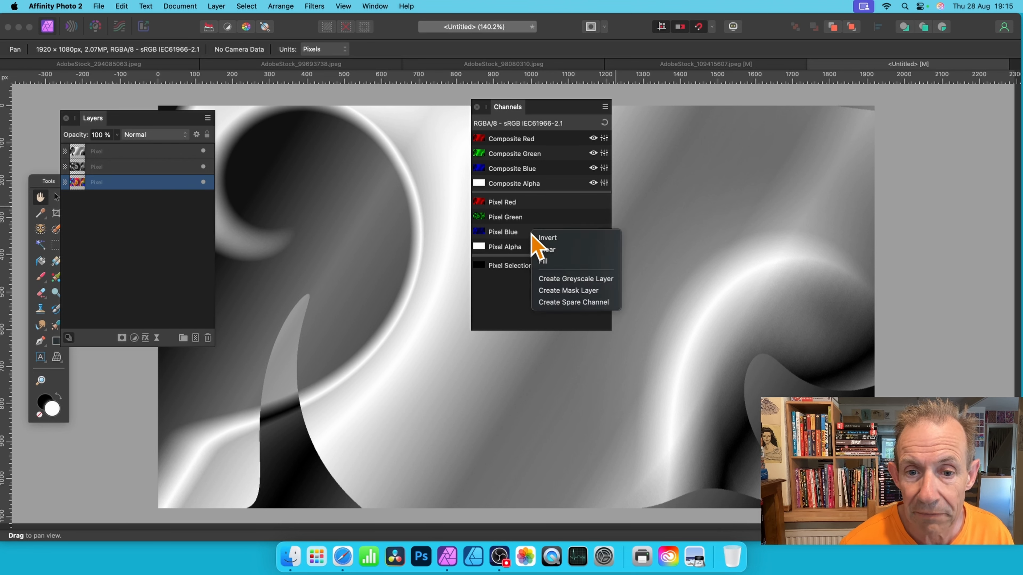
pyautogui.click(586, 278)
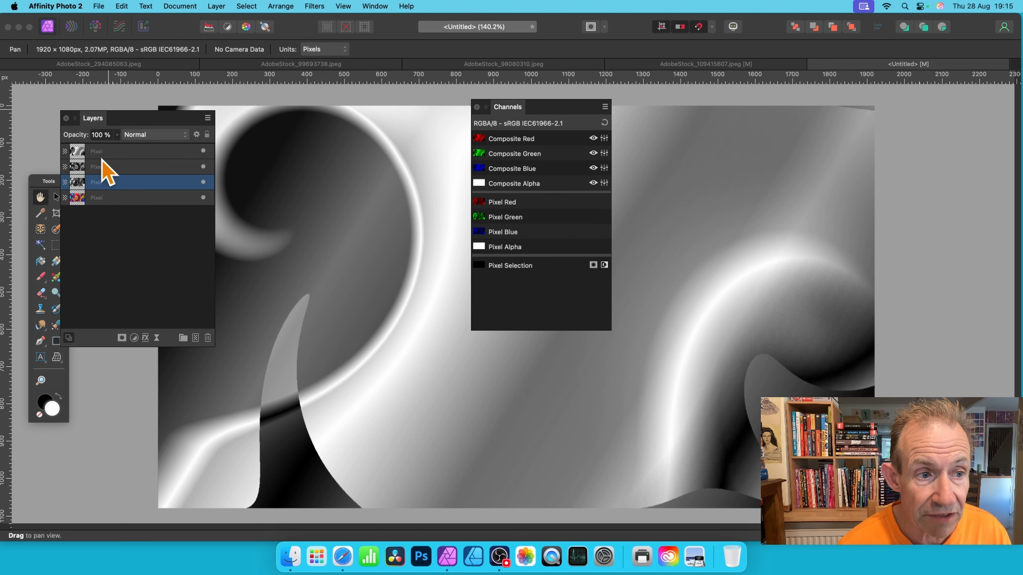
# Compare the greyscale layers with the red-channel and green-channel ones temporarily hidden.
pyautogui.click(203, 151)
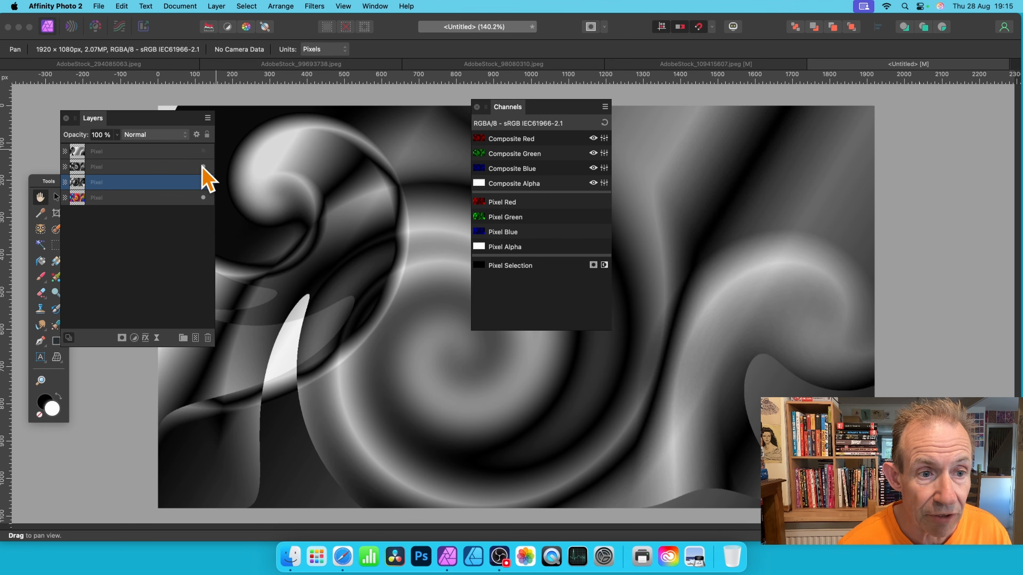
pyautogui.click(203, 167)
pyautogui.click(203, 167)
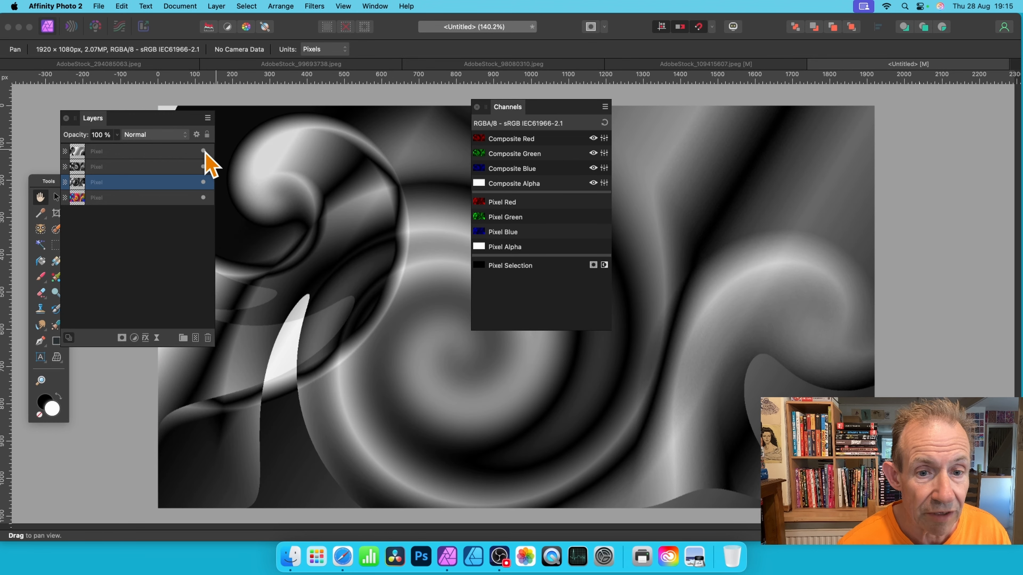
pyautogui.click(203, 151)
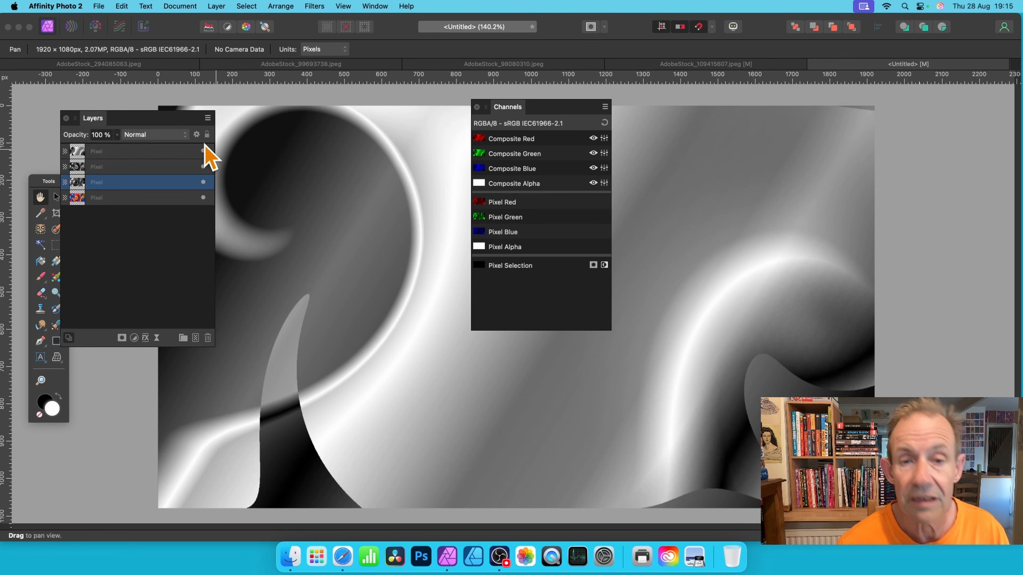
# Set the blend mode of all three greyscale layers to Difference.
pyautogui.click(145, 154)
pyautogui.keyDown('shift'); pyautogui.click(150, 183); pyautogui.keyUp('shift')
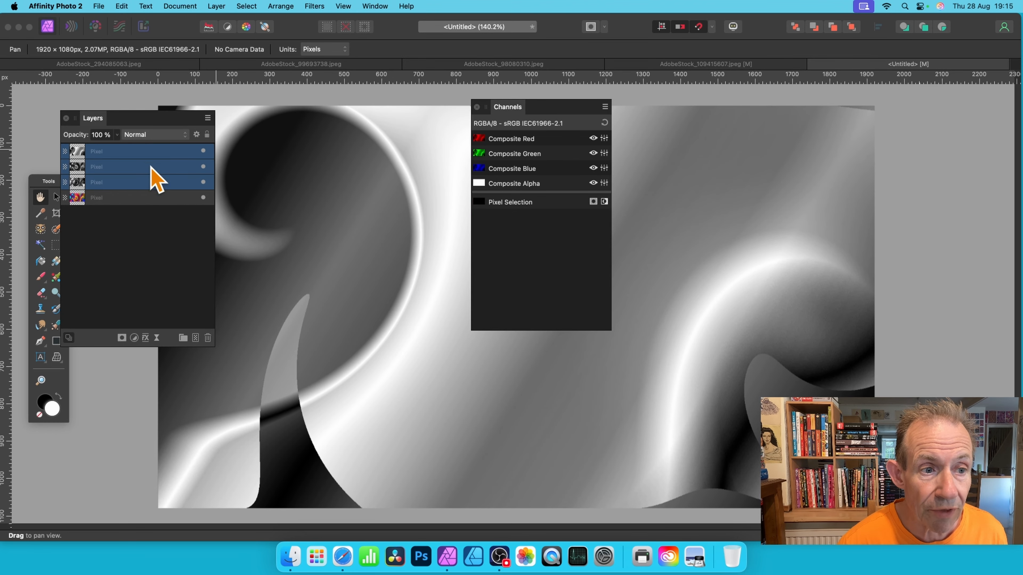
pyautogui.click(161, 137)
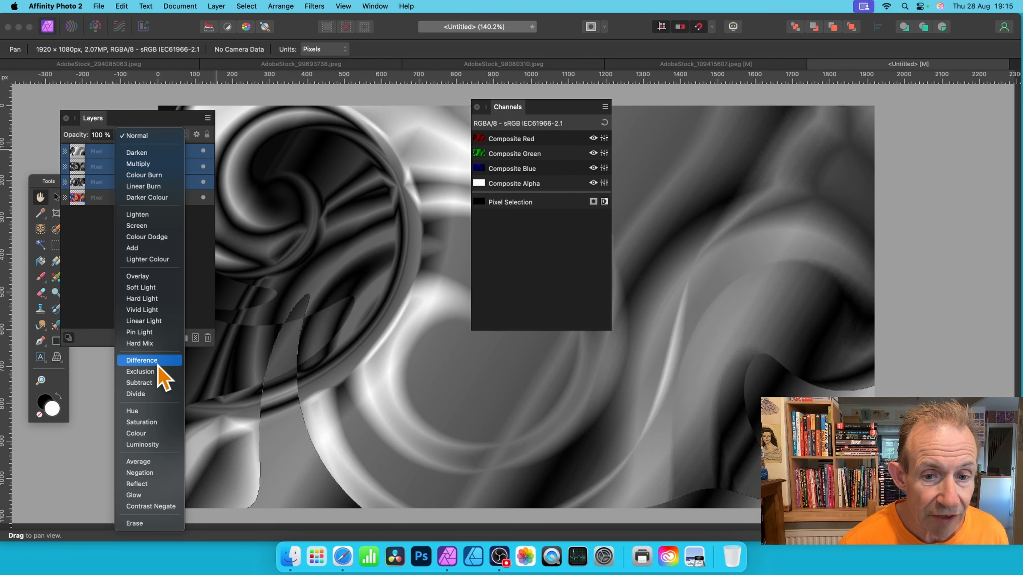
pyautogui.click(141, 361)
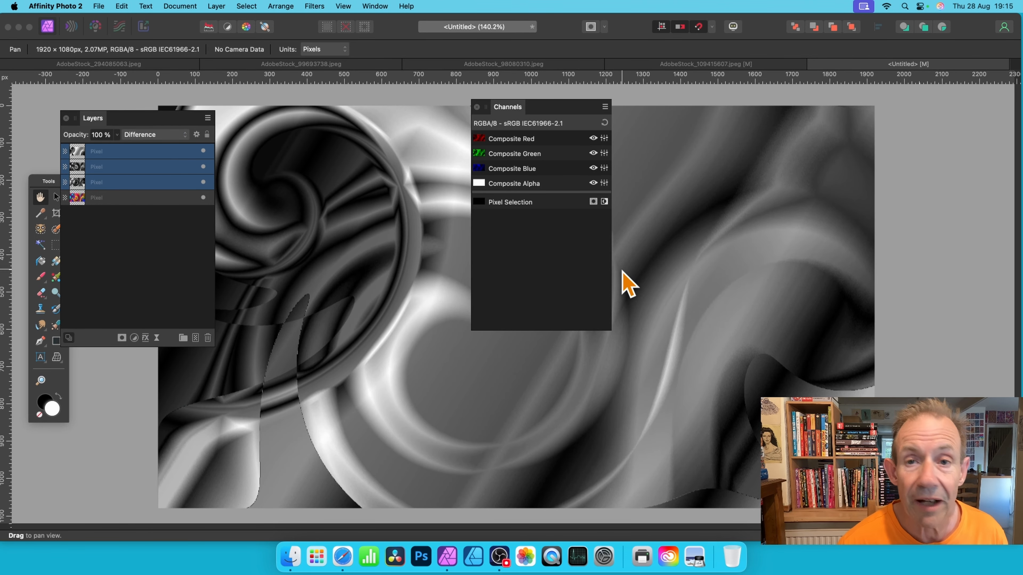
# Change the three greyscale layers' blend mode to Soft Light and move the Channels panel off the central swirl.
pyautogui.click(142, 136)
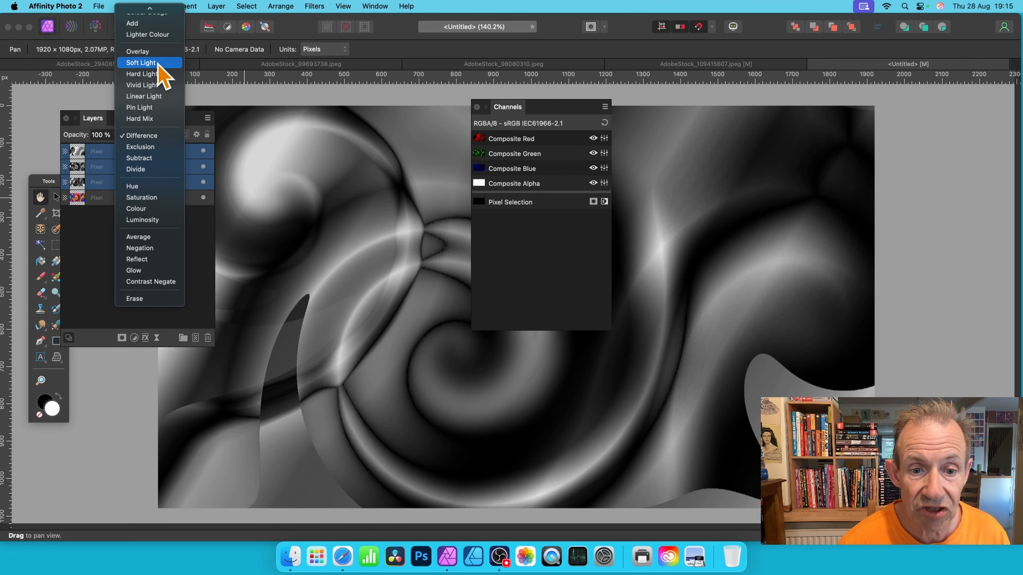
pyautogui.click(158, 64)
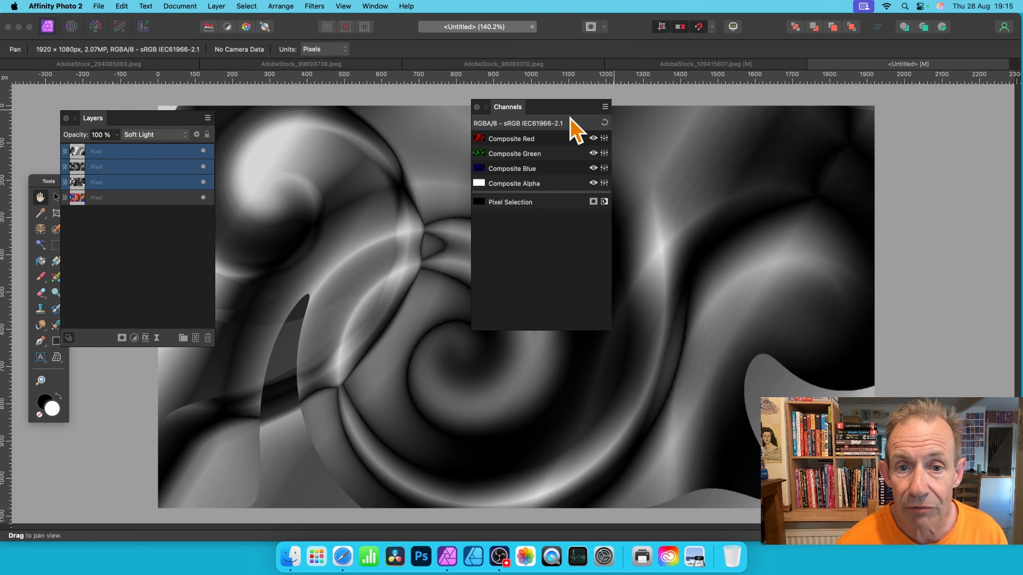
pyautogui.moveTo(506, 112); pyautogui.dragTo(593, 112)
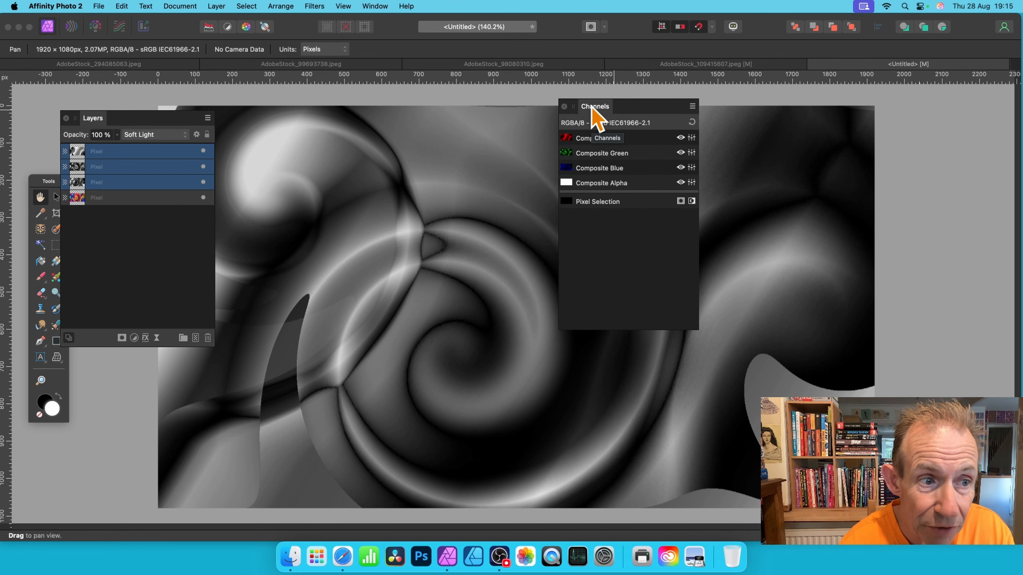
# Try a Recolour adjustment with default settings over the greyscale layers and undo it.
pyautogui.click(217, 6)
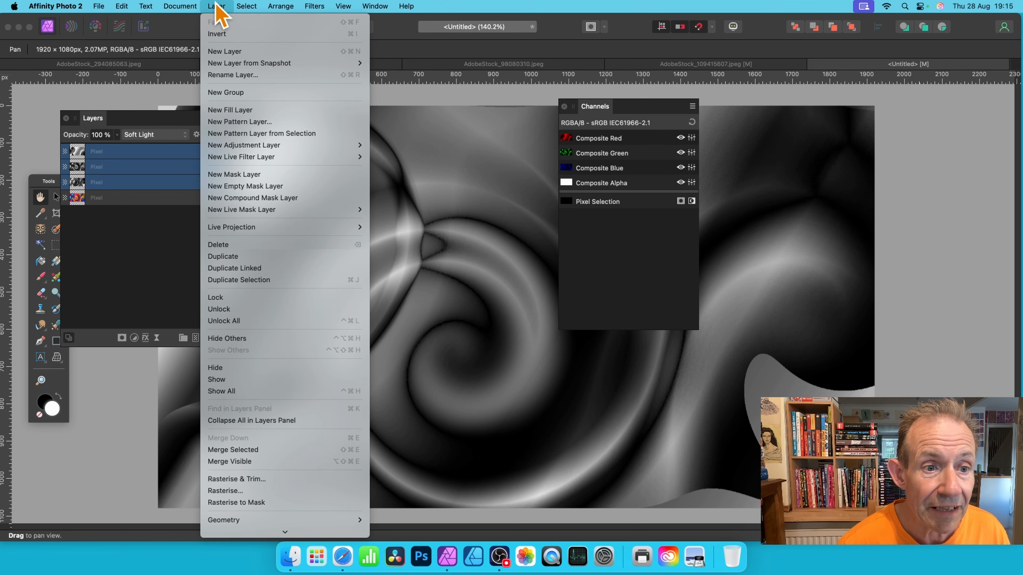
pyautogui.moveTo(238, 145)
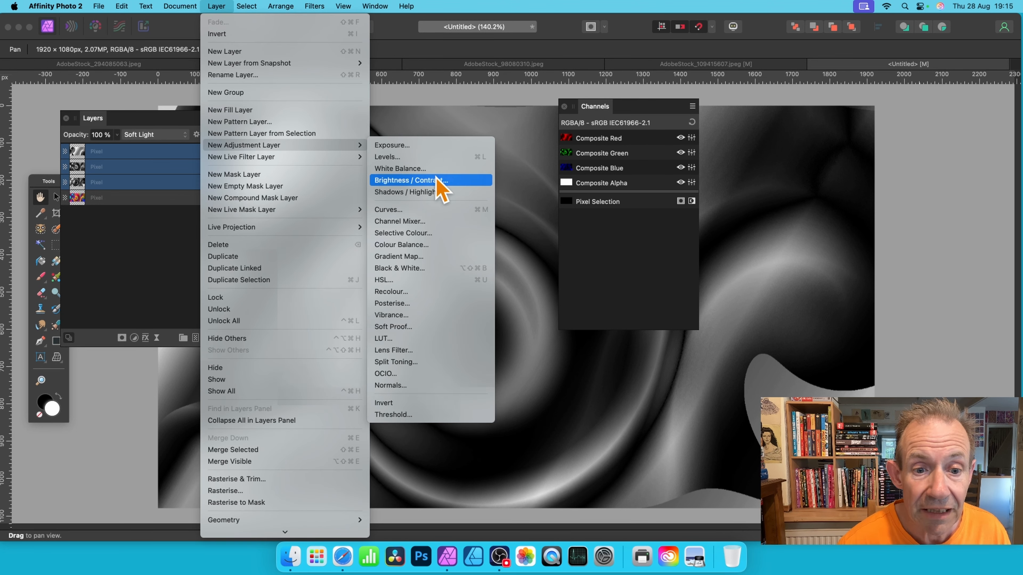
pyautogui.click(399, 298)
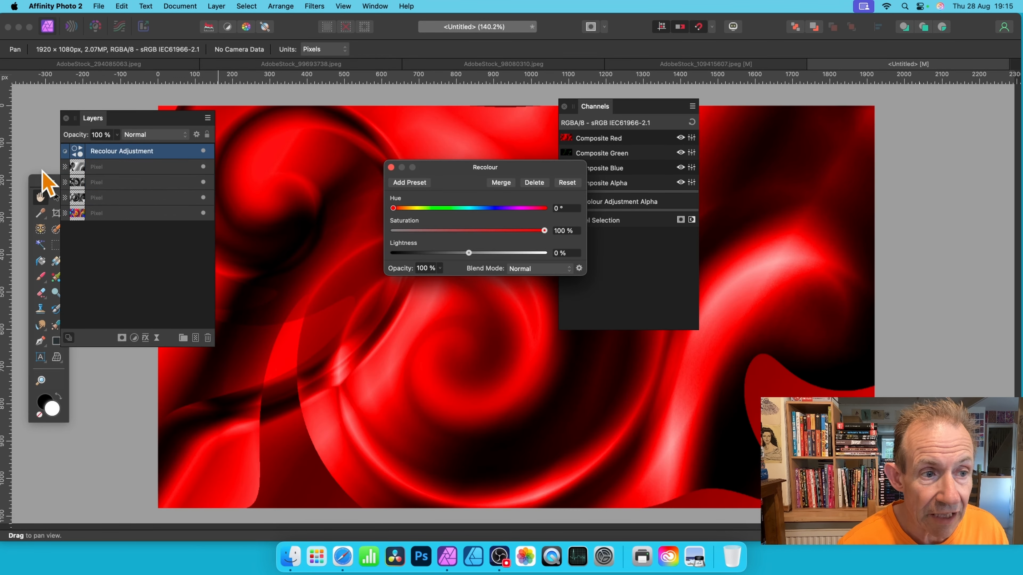
pyautogui.click(391, 167)
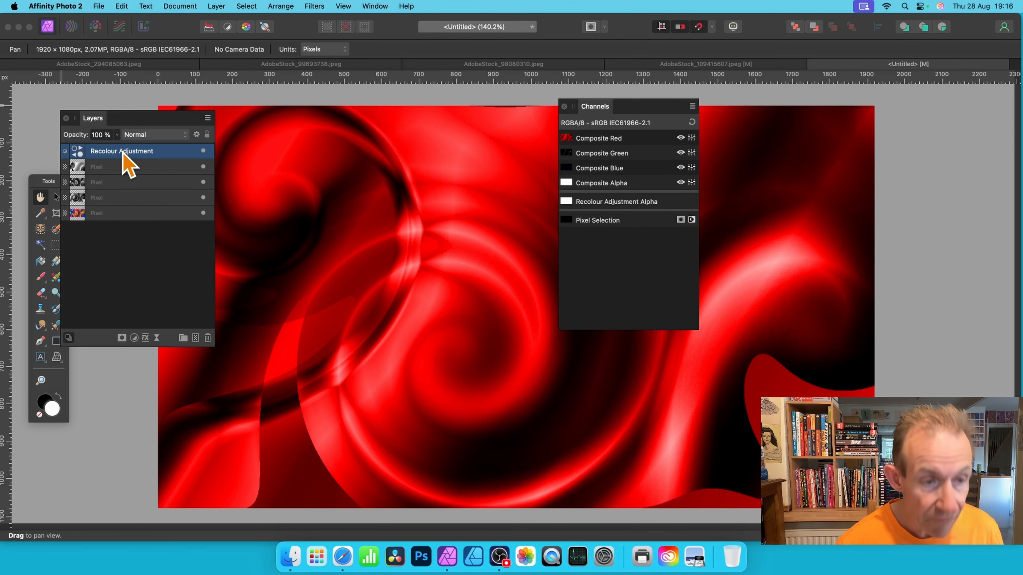
pyautogui.moveTo(123, 153); pyautogui.dragTo(146, 162)
pyautogui.press('super+z')
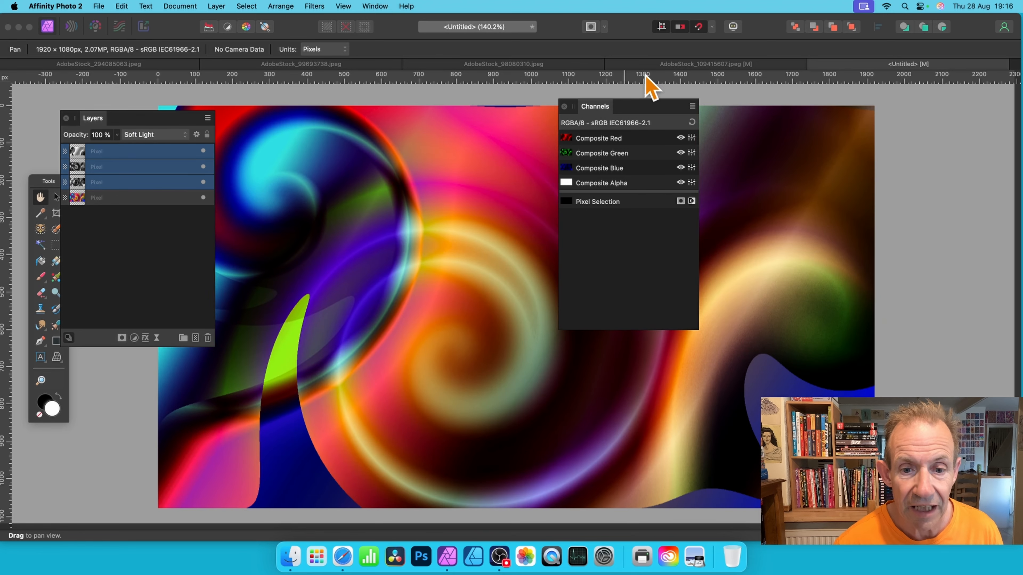